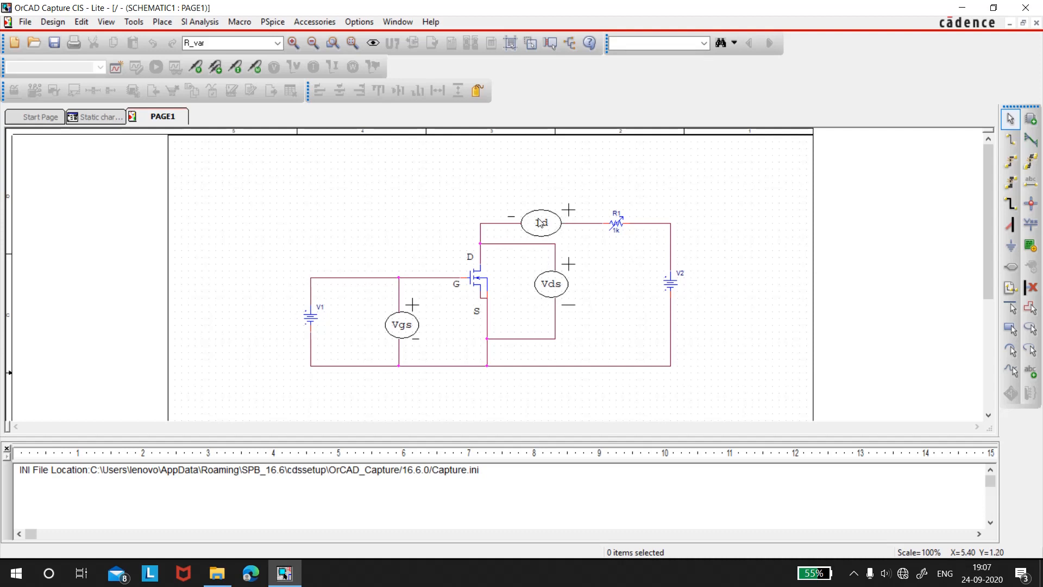
Create a blank Analog or Mixed A/D project named "Input output charcteristics of MOSFET"
{"action": "left_click", "coordinate": [34, 116]}
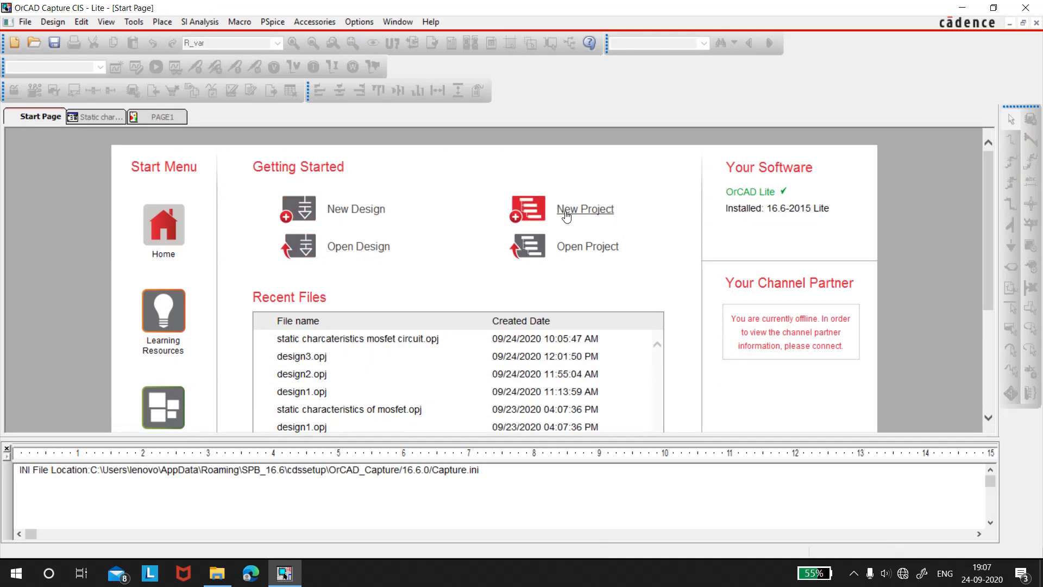
{"action": "left_click", "coordinate": [566, 216]}
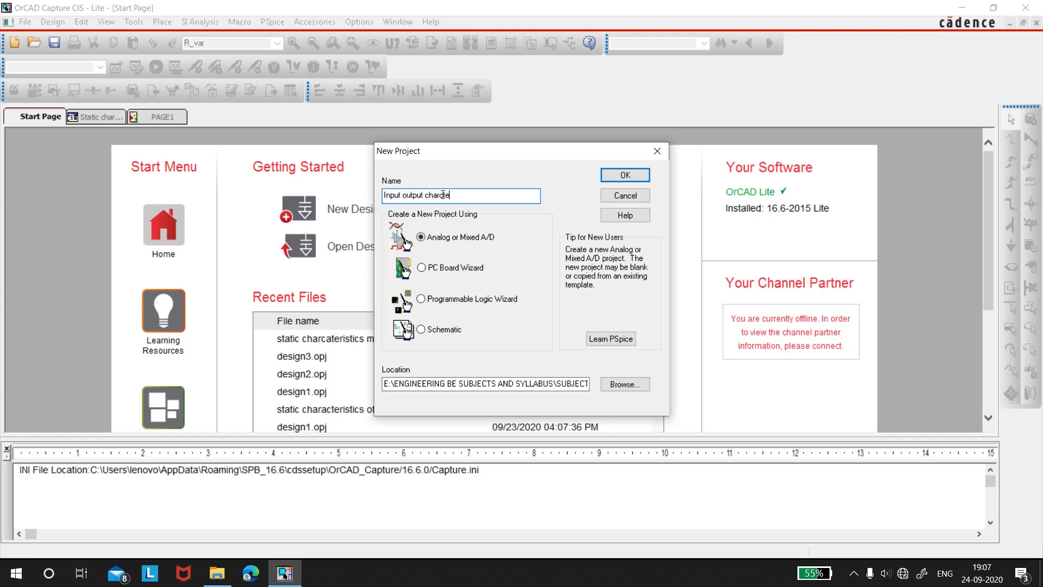
{"action": "type", "text": "stics of MOSFET"}
{"action": "left_click", "coordinate": [617, 175]}
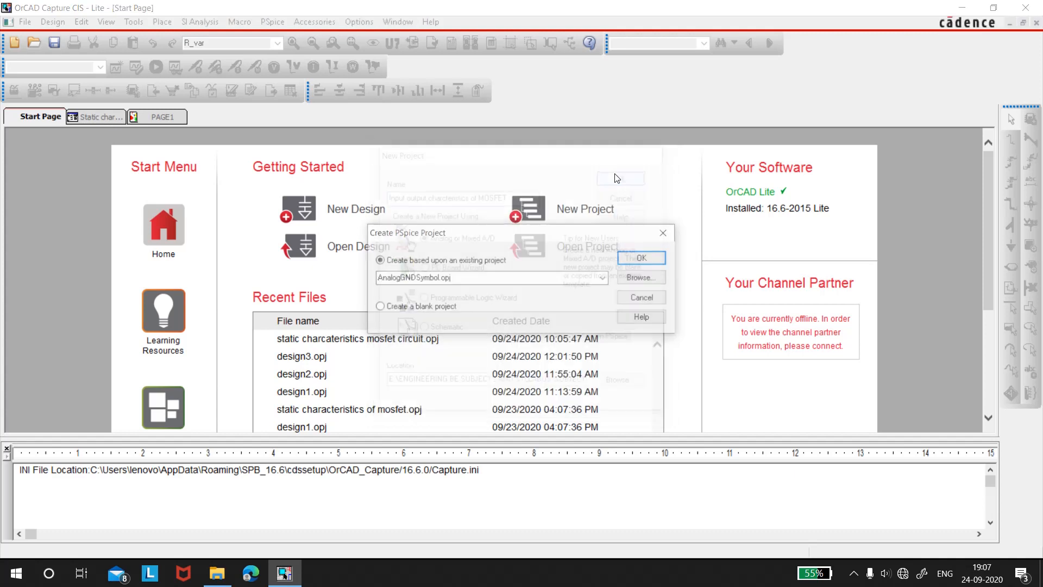
{"action": "left_click", "coordinate": [413, 309]}
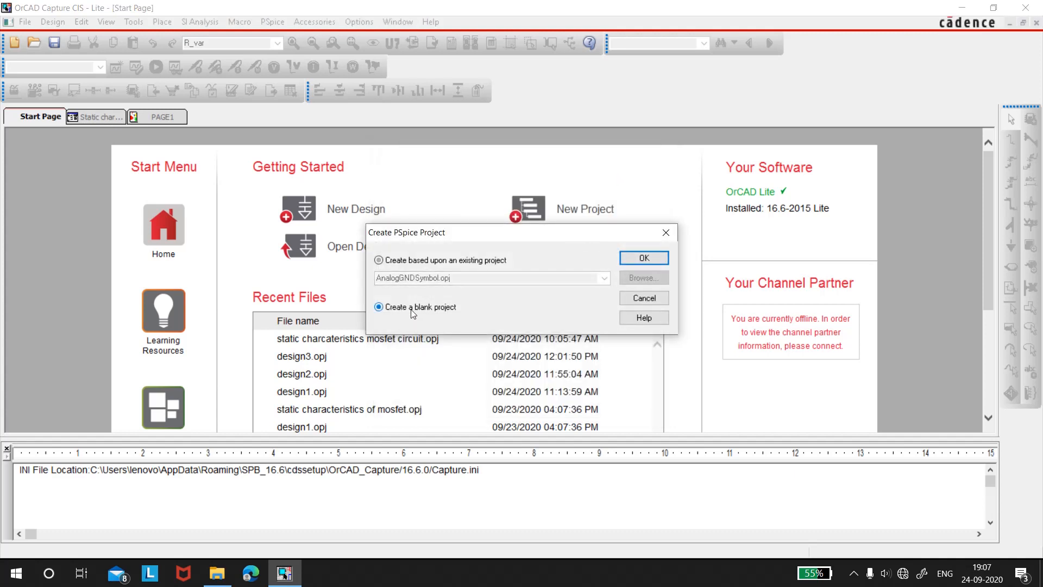
{"action": "left_click", "coordinate": [631, 259]}
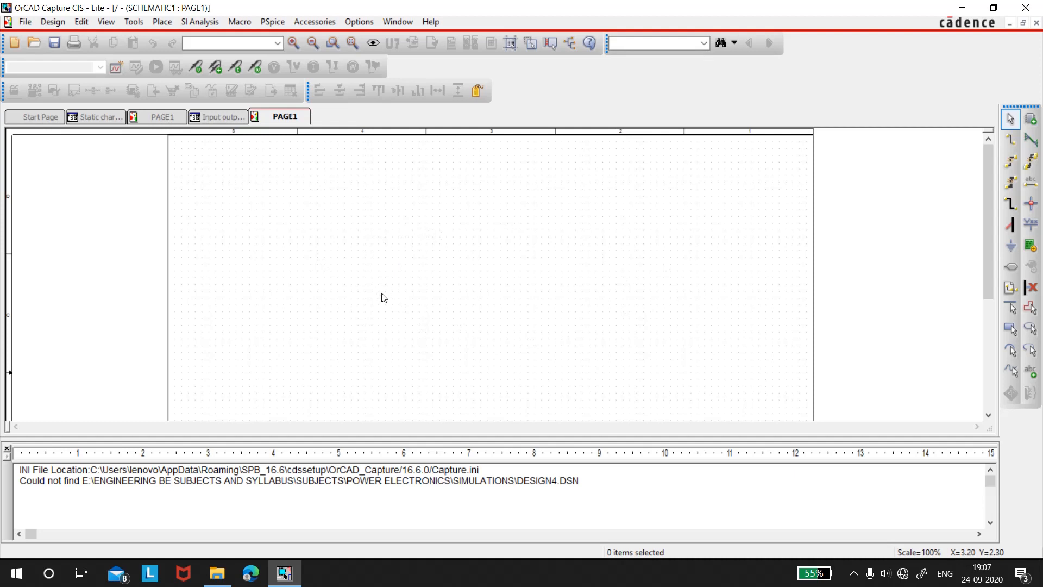
Open part placement and examine the parts offered by the EVAL and EVALAA libraries
{"action": "left_click", "coordinate": [1030, 118]}
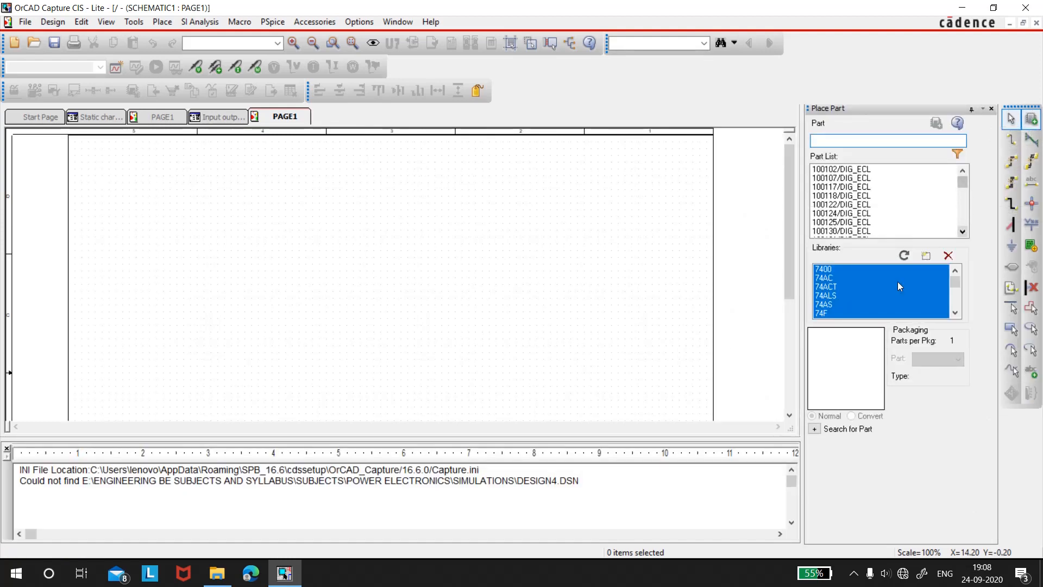
{"action": "left_click", "coordinate": [903, 297]}
{"action": "scroll", "coordinate": [901, 293], "scroll_direction": "down", "scroll_amount": 2}
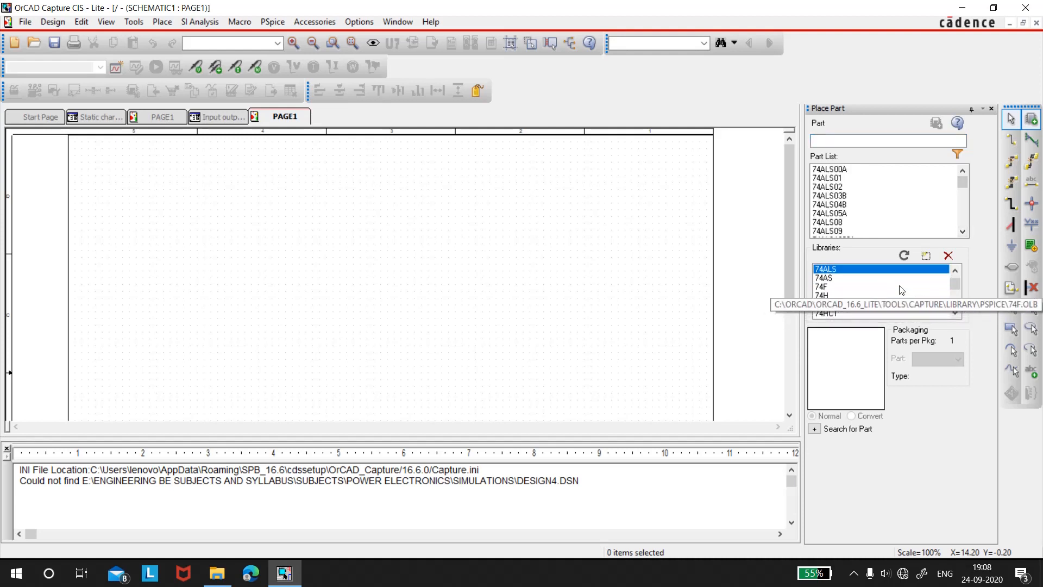
{"action": "scroll", "coordinate": [899, 291], "scroll_direction": "down", "scroll_amount": 3}
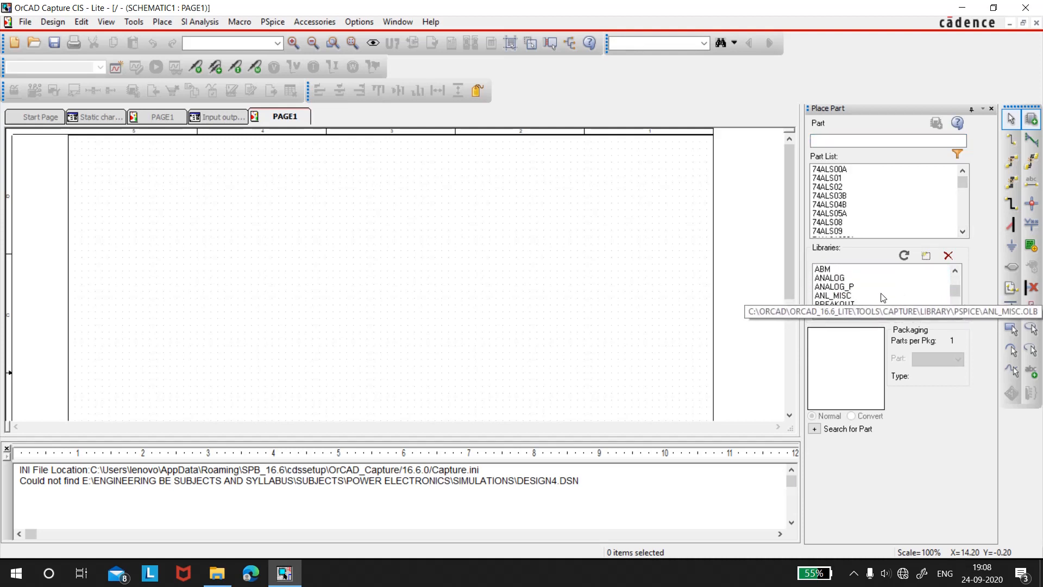
{"action": "scroll", "coordinate": [882, 297], "scroll_direction": "down", "scroll_amount": 4}
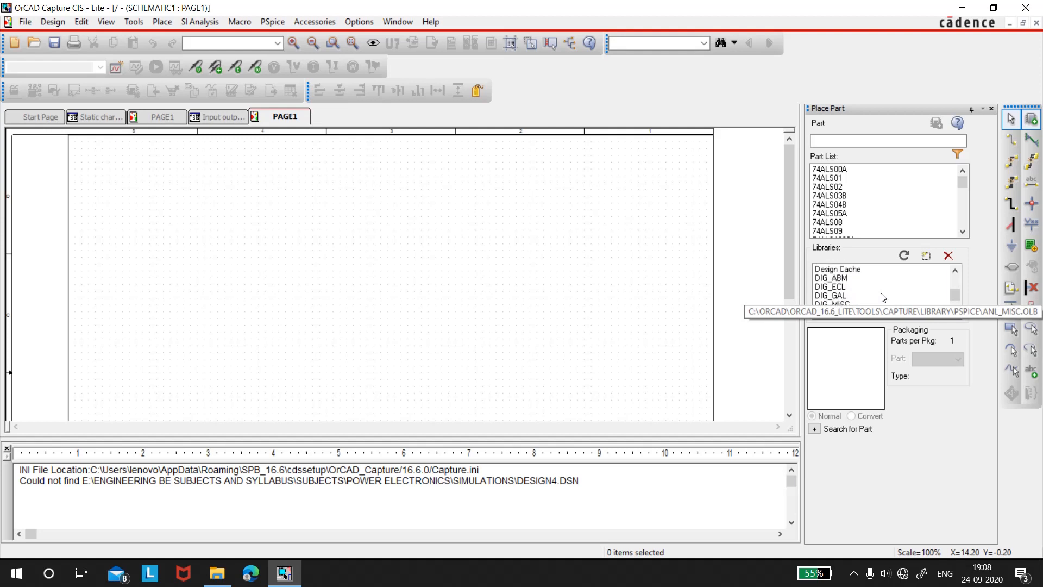
{"action": "scroll", "coordinate": [882, 297], "scroll_direction": "down", "scroll_amount": 2}
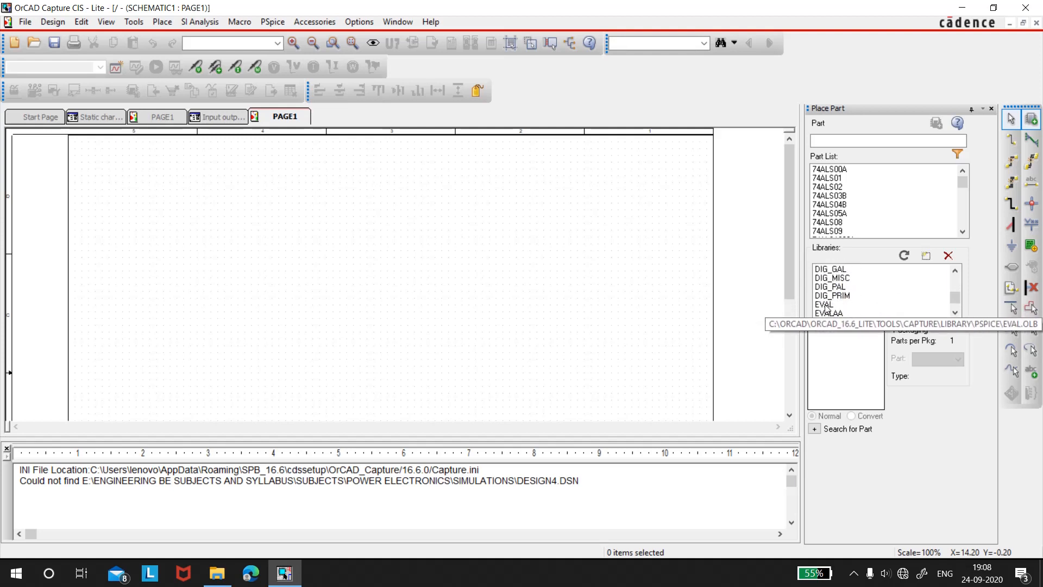
{"action": "left_click", "coordinate": [869, 304]}
{"action": "scroll", "coordinate": [959, 221], "scroll_direction": "down", "scroll_amount": 5}
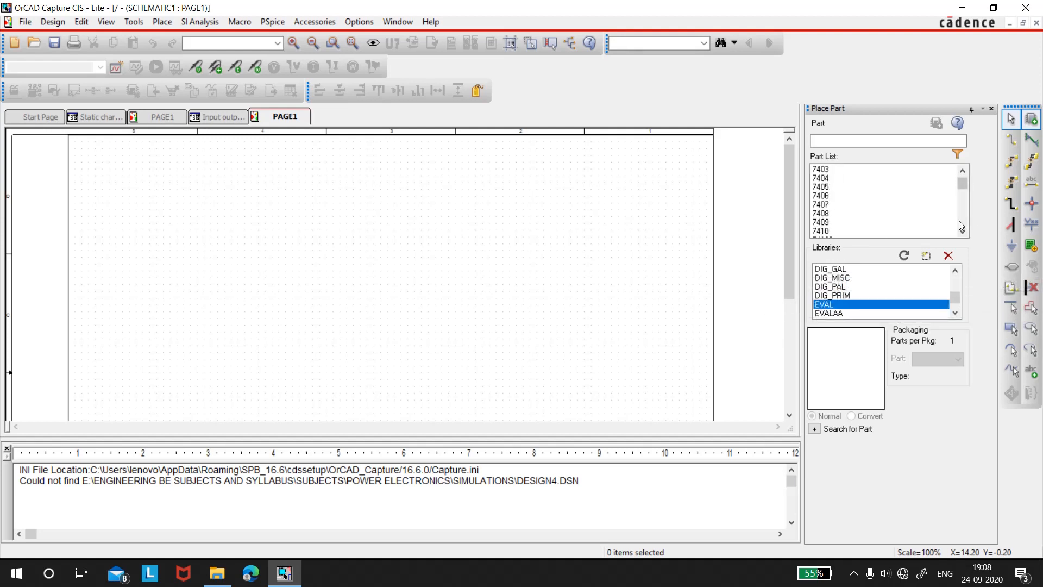
{"action": "mouse_move", "coordinate": [966, 184]}
{"action": "left_mouse_down"}
{"action": "mouse_move", "coordinate": [967, 217]}
{"action": "mouse_move", "coordinate": [964, 171]}
{"action": "left_mouse_up"}
{"action": "scroll", "coordinate": [936, 305], "scroll_direction": "down", "scroll_amount": 1}
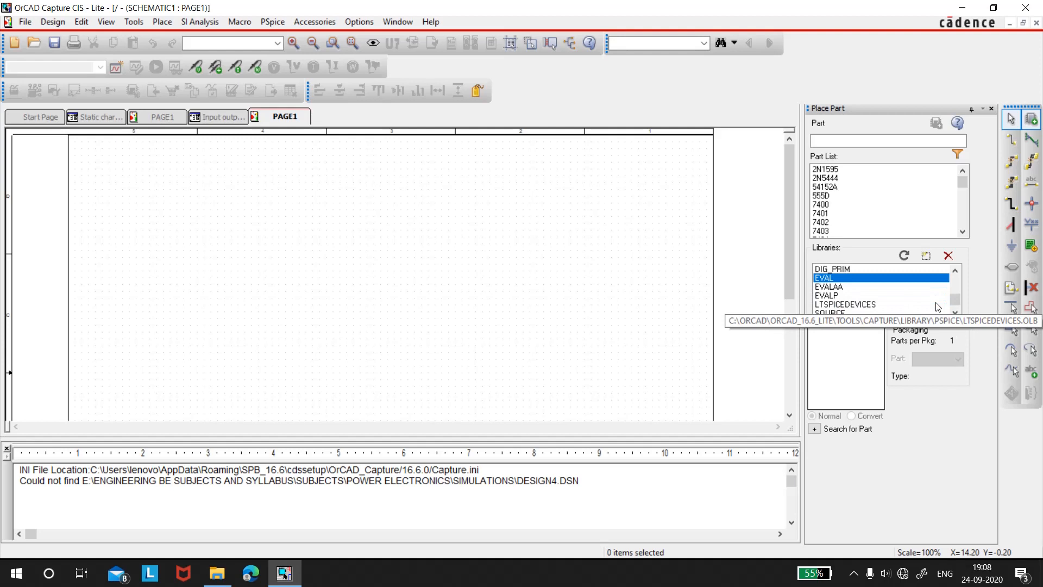
{"action": "left_click", "coordinate": [834, 286]}
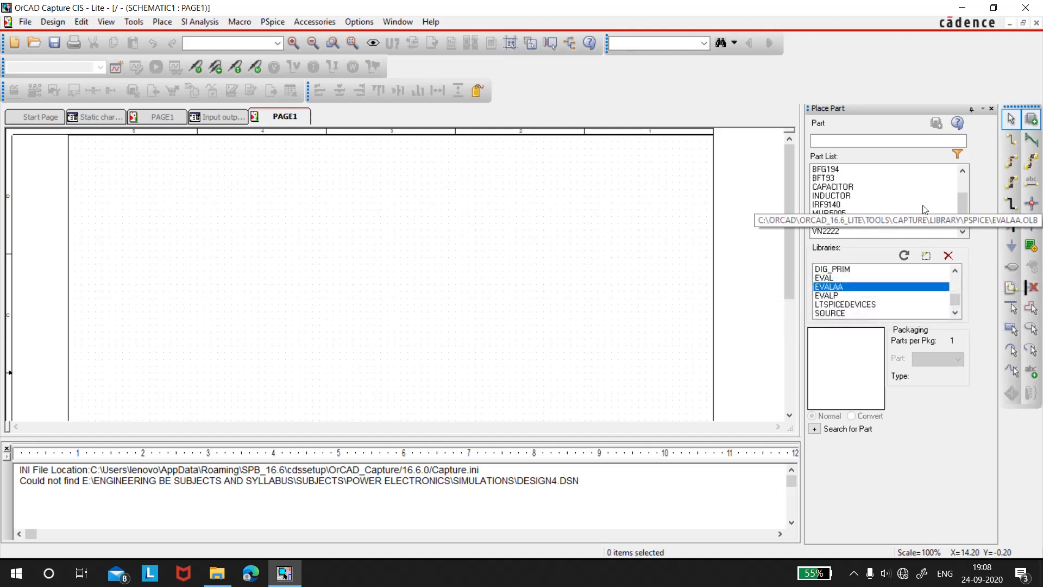
{"action": "left_click", "coordinate": [824, 277]}
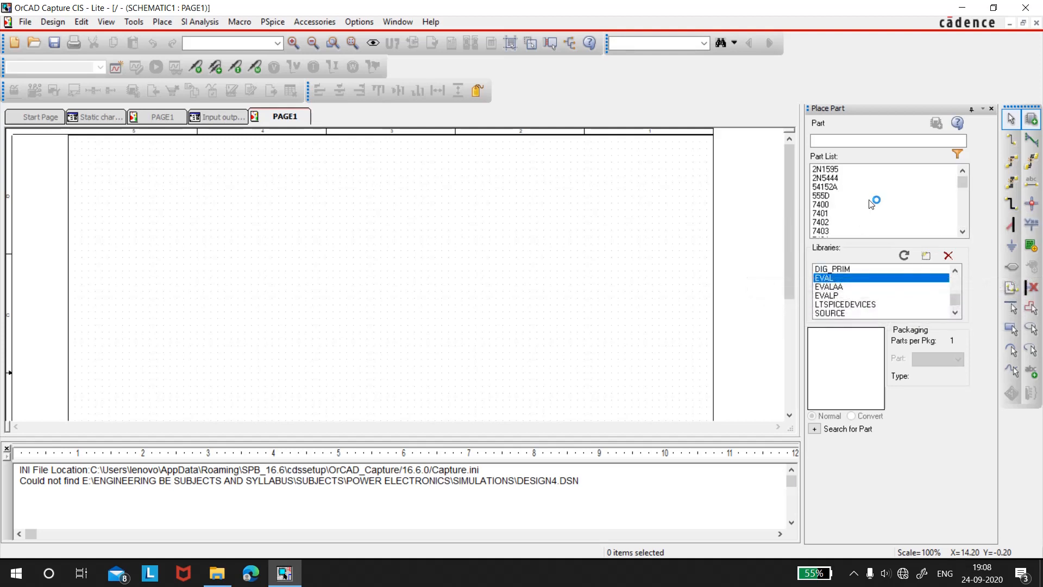
{"action": "scroll", "coordinate": [891, 212], "scroll_direction": "down", "scroll_amount": 5}
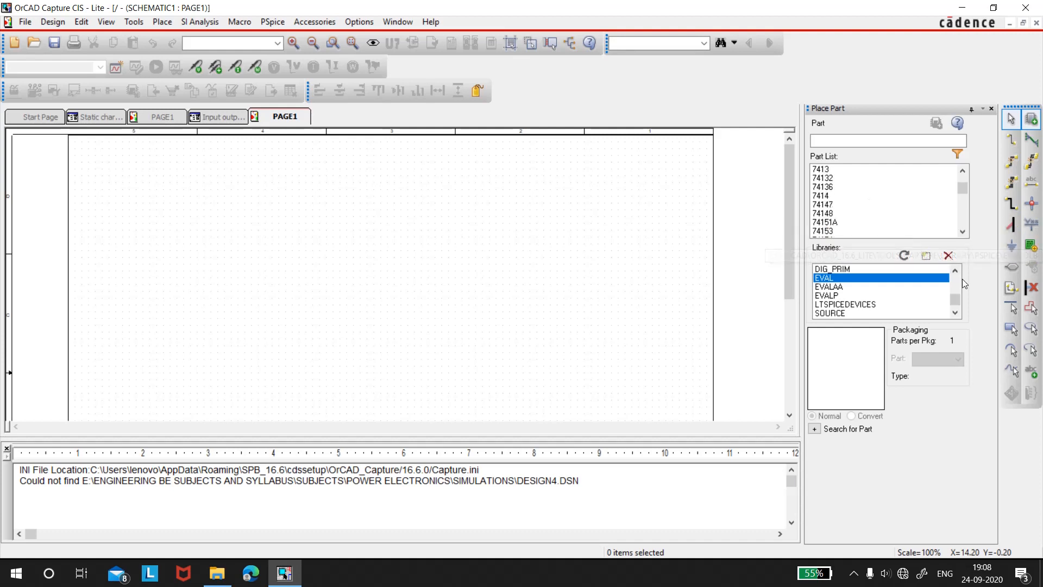
Place one MbreakN MOSFET from the BREAKOUT library near the middle of the schematic page
{"action": "scroll", "coordinate": [956, 283], "scroll_direction": "up", "scroll_amount": 4}
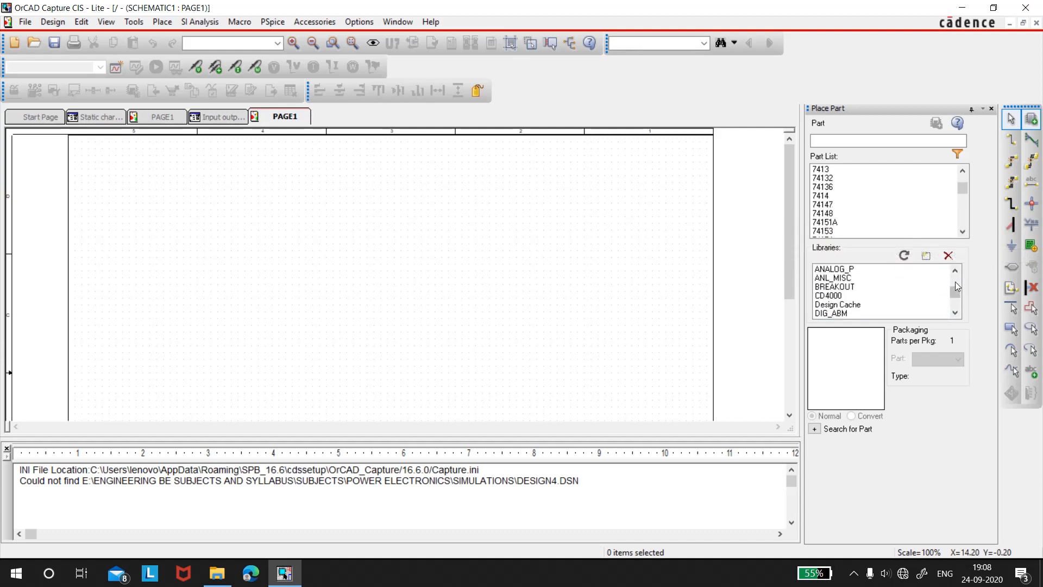
{"action": "scroll", "coordinate": [956, 286], "scroll_direction": "up", "scroll_amount": 2}
{"action": "left_click", "coordinate": [955, 312]}
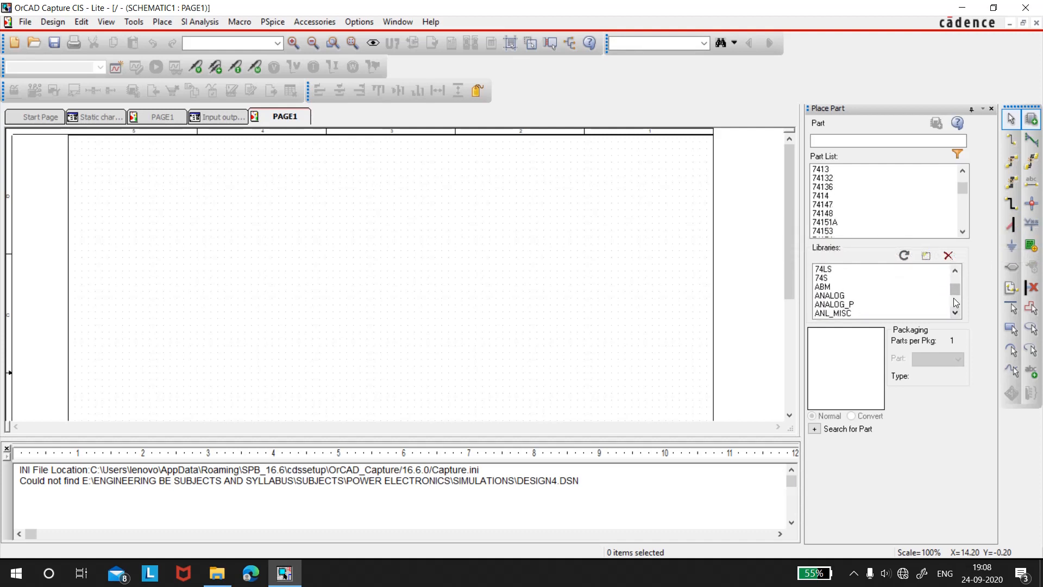
{"action": "left_click", "coordinate": [955, 312]}
{"action": "left_click", "coordinate": [838, 278]}
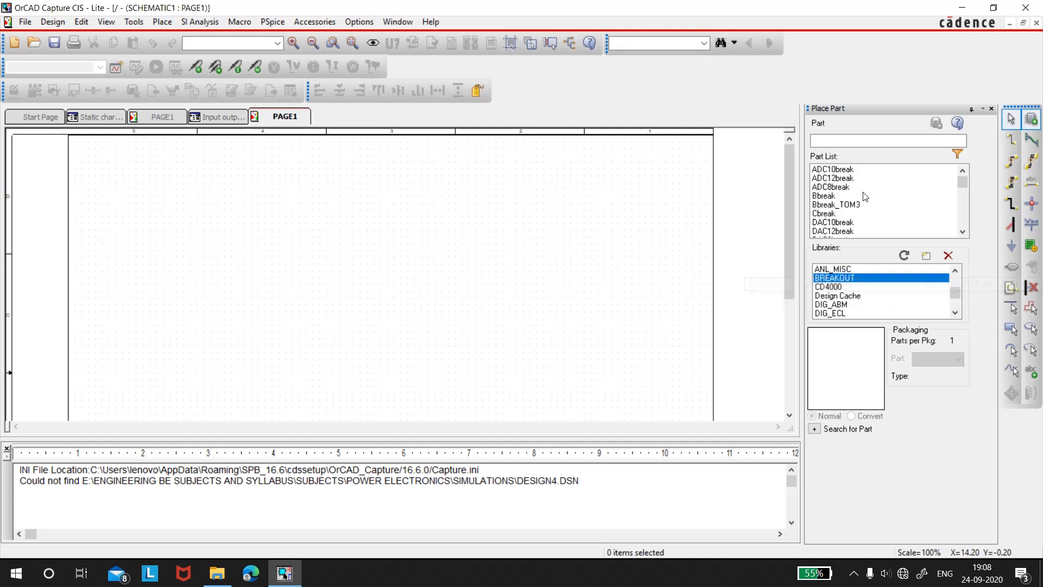
{"action": "scroll", "coordinate": [881, 206], "scroll_direction": "down", "scroll_amount": 3}
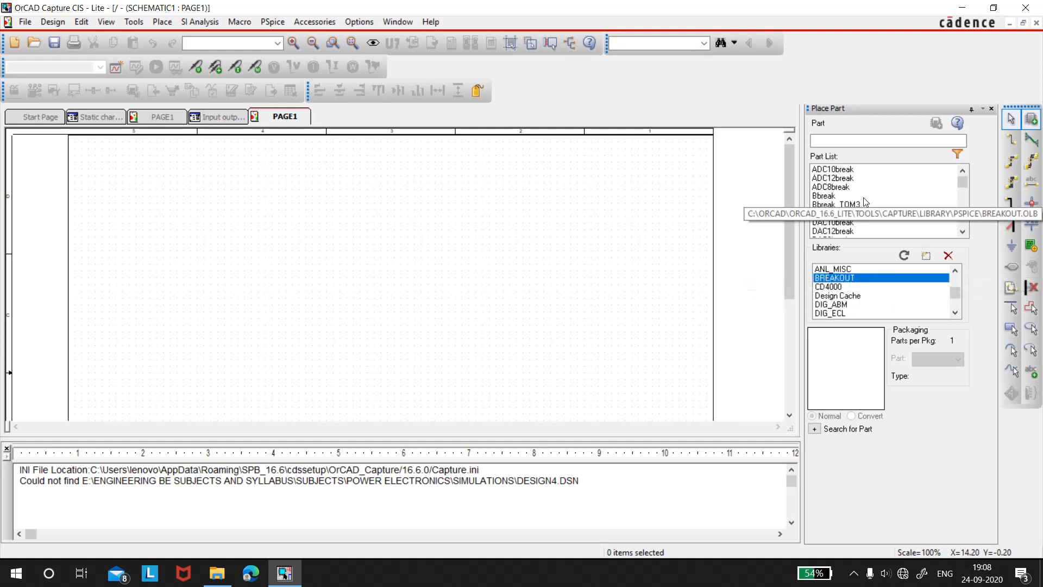
{"action": "left_click", "coordinate": [965, 223]}
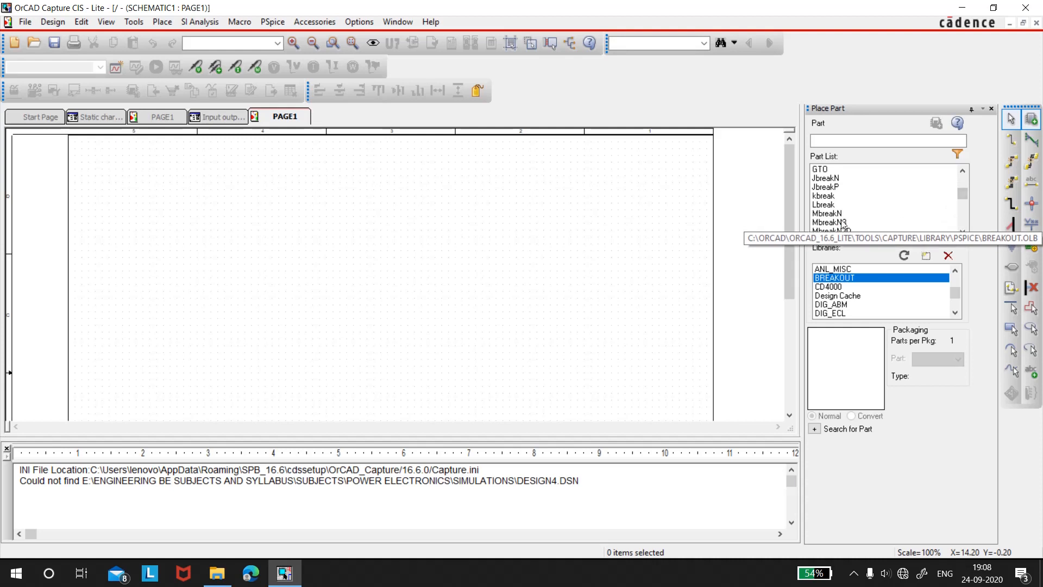
{"action": "left_click", "coordinate": [828, 213]}
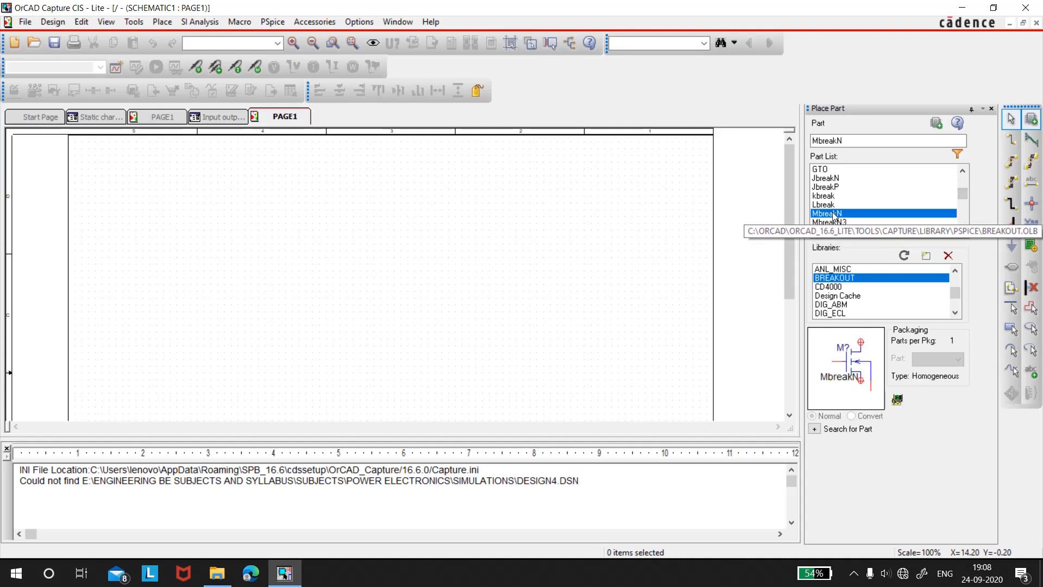
{"action": "left_click", "coordinate": [936, 123]}
{"action": "left_click", "coordinate": [384, 246]}
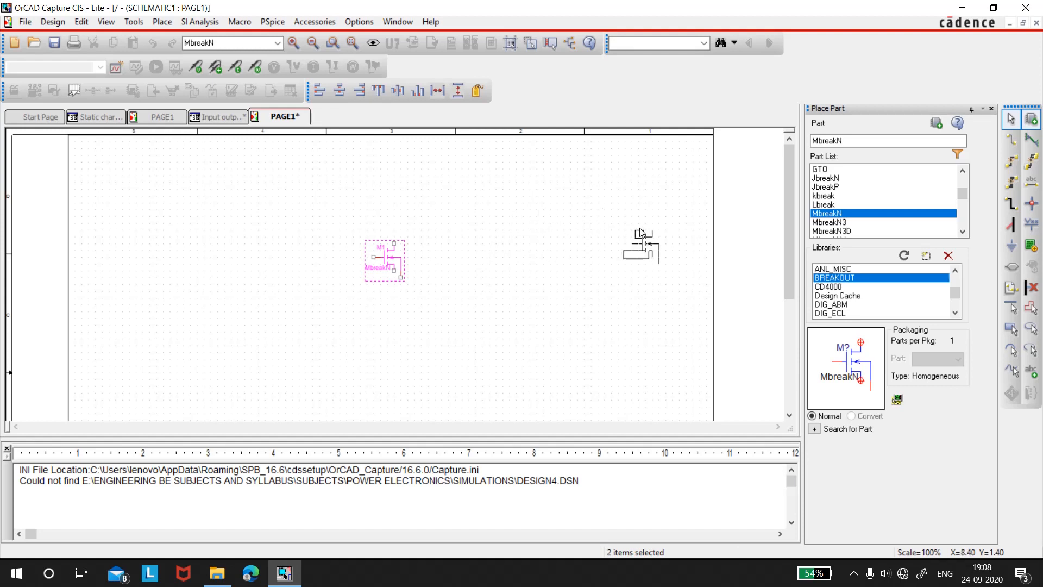
{"action": "key", "text": "Escape"}
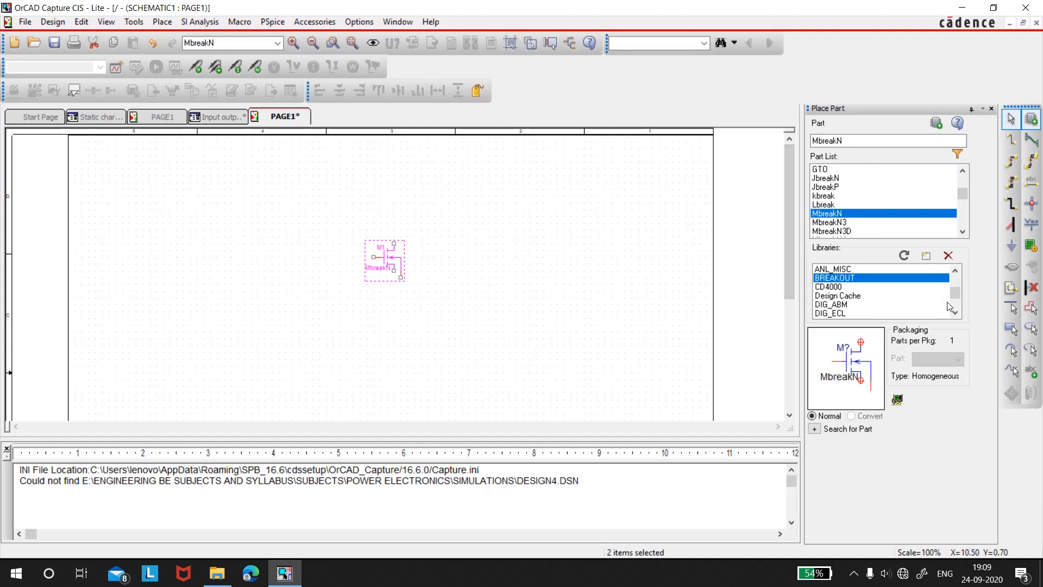
Place two VDC sources from the SOURCE library, one on each side of the MOSFET and slightly below it
{"action": "scroll", "coordinate": [956, 304], "scroll_direction": "down", "scroll_amount": 2}
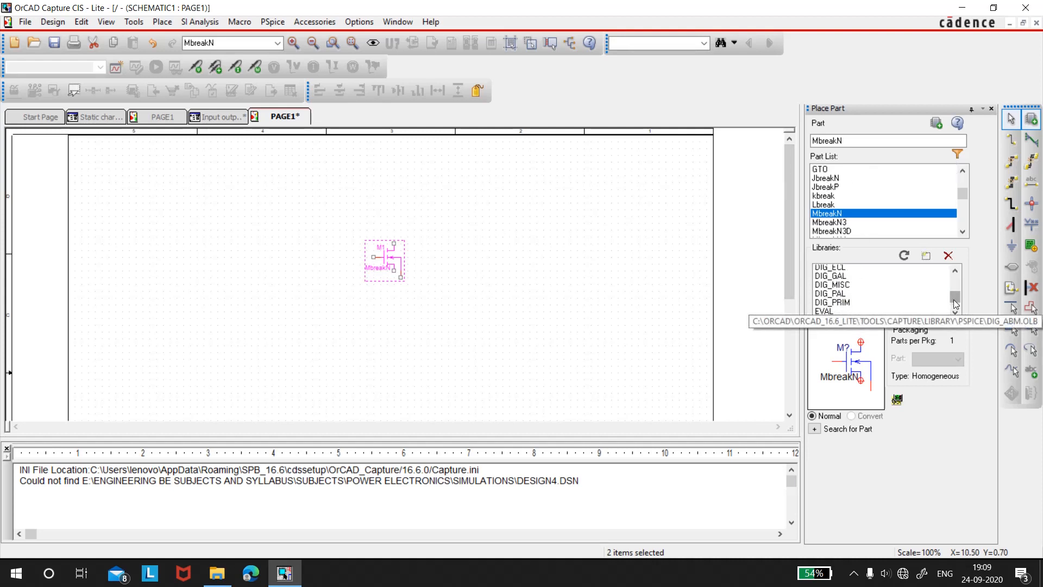
{"action": "scroll", "coordinate": [953, 299], "scroll_direction": "down", "scroll_amount": 3}
{"action": "left_click", "coordinate": [890, 295]}
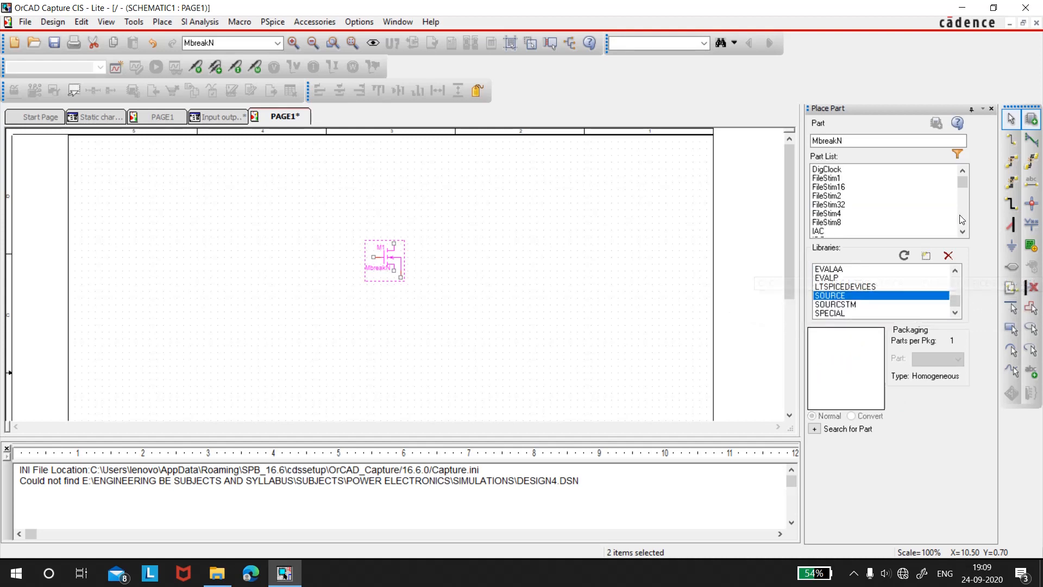
{"action": "scroll", "coordinate": [960, 220], "scroll_direction": "down", "scroll_amount": 7}
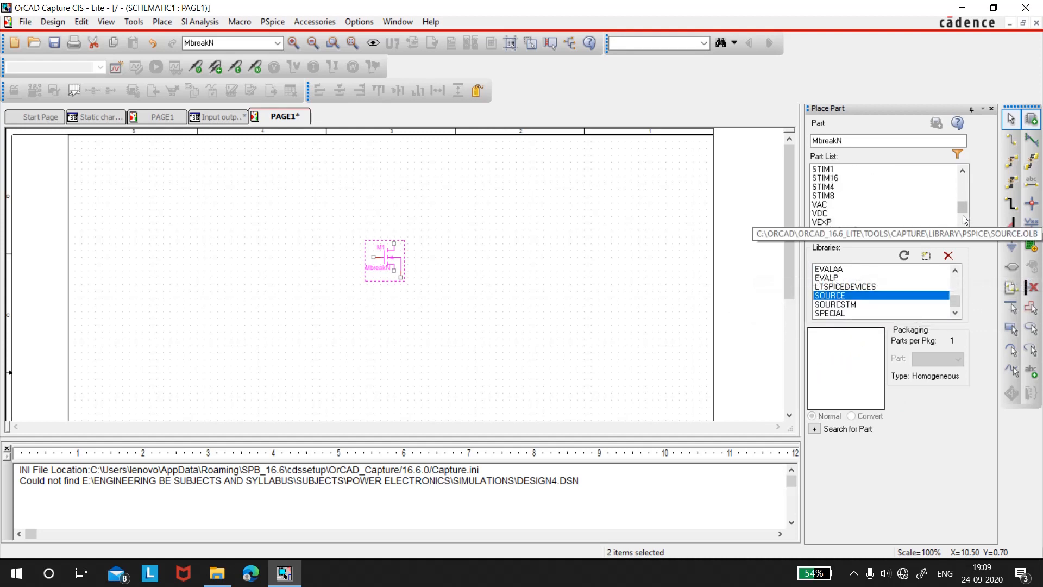
{"action": "left_click", "coordinate": [821, 213]}
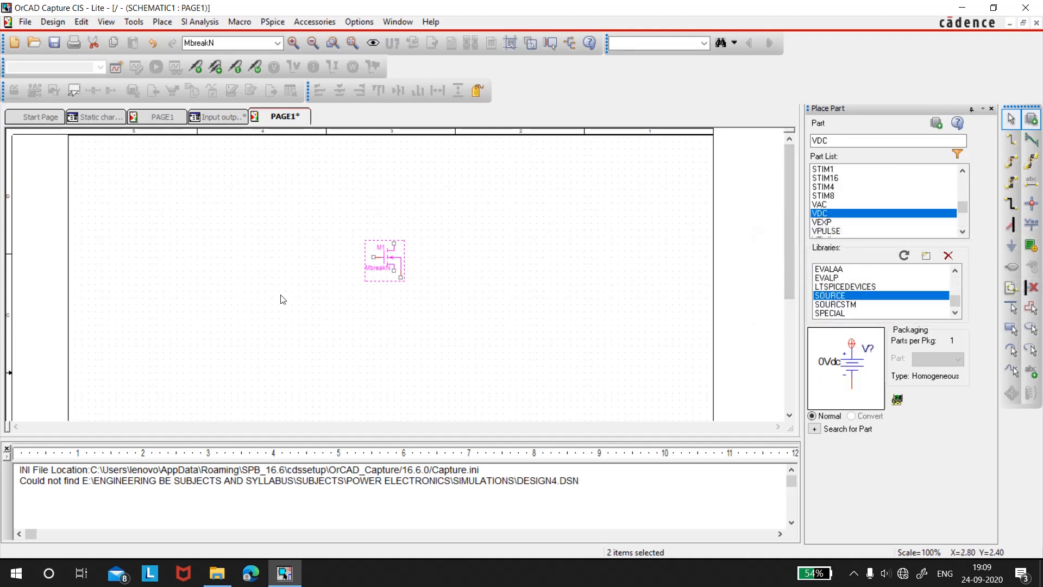
{"action": "left_click", "coordinate": [936, 122]}
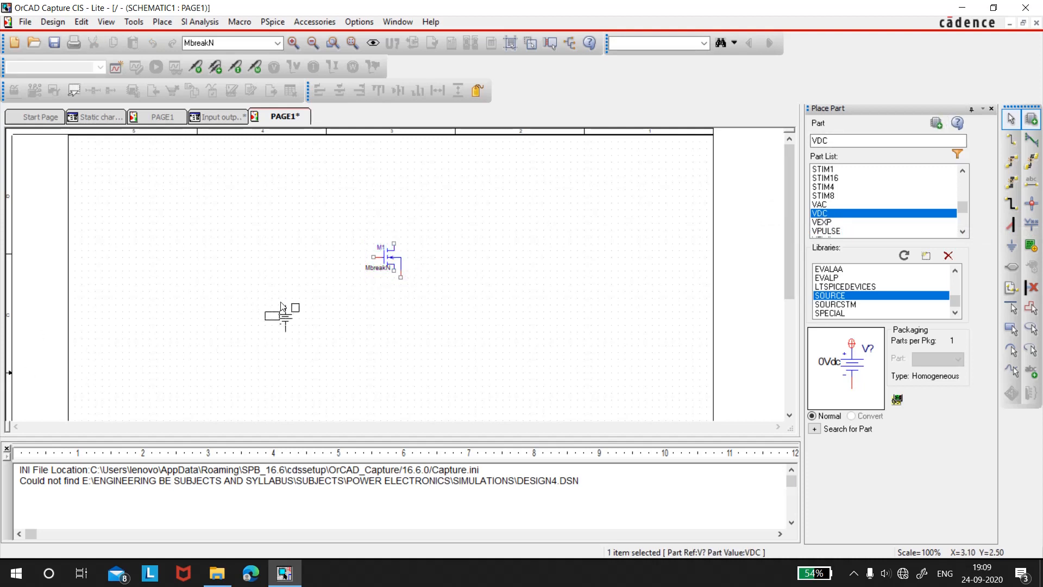
{"action": "left_click", "coordinate": [284, 298]}
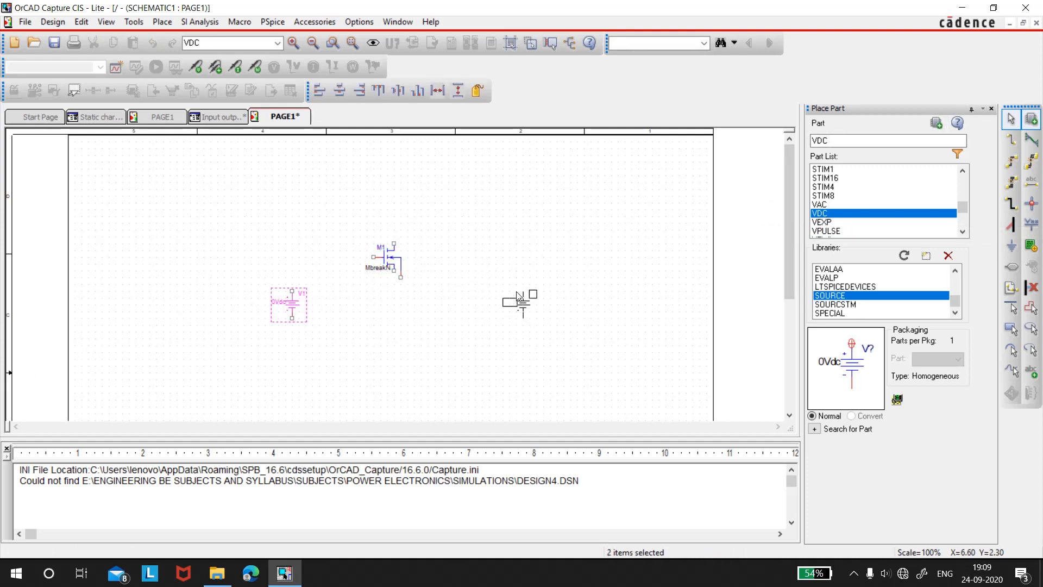
{"action": "left_click", "coordinate": [519, 297]}
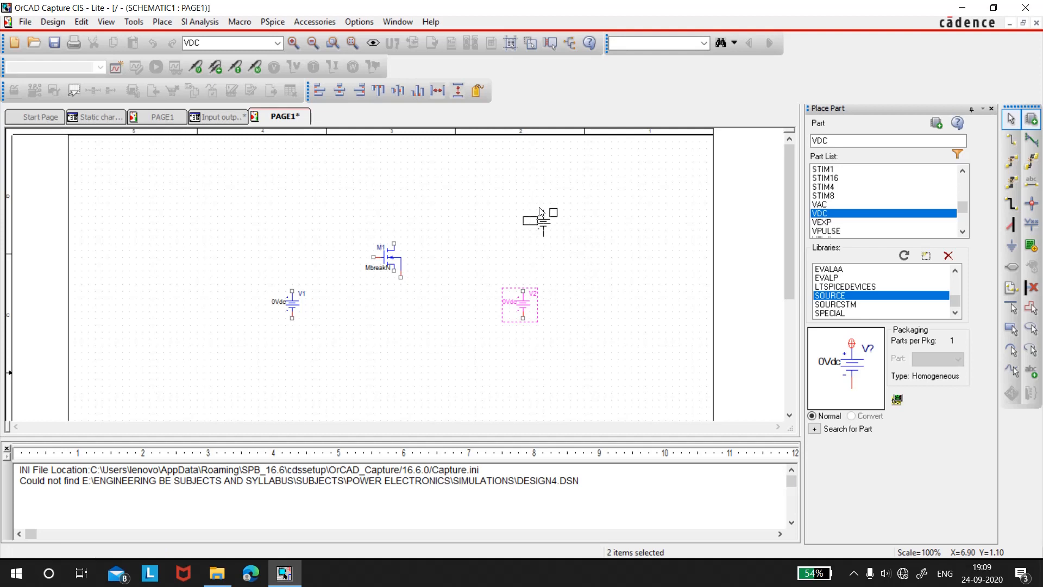
{"action": "key", "text": "Escape"}
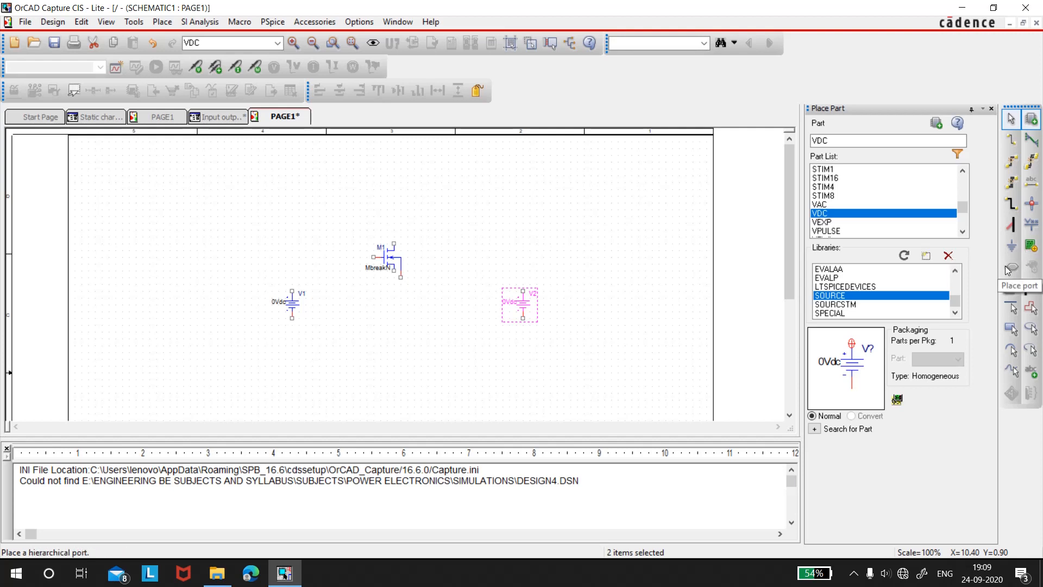
Place one R_var variable resistor from the ANALOG library above and to the right of the MOSFET
{"action": "scroll", "coordinate": [955, 284], "scroll_direction": "up", "scroll_amount": 1}
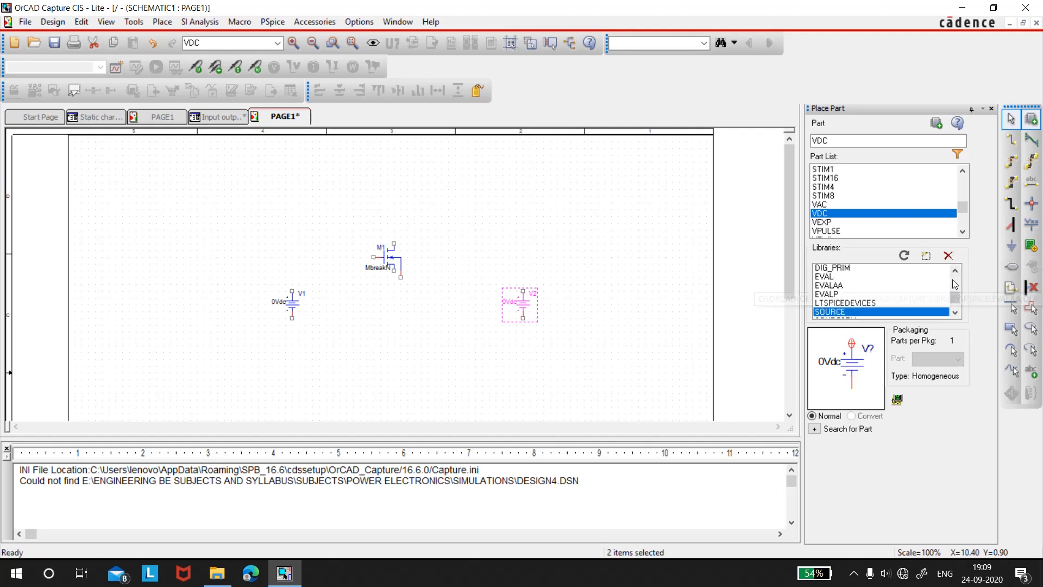
{"action": "scroll", "coordinate": [856, 293], "scroll_direction": "up", "scroll_amount": 4}
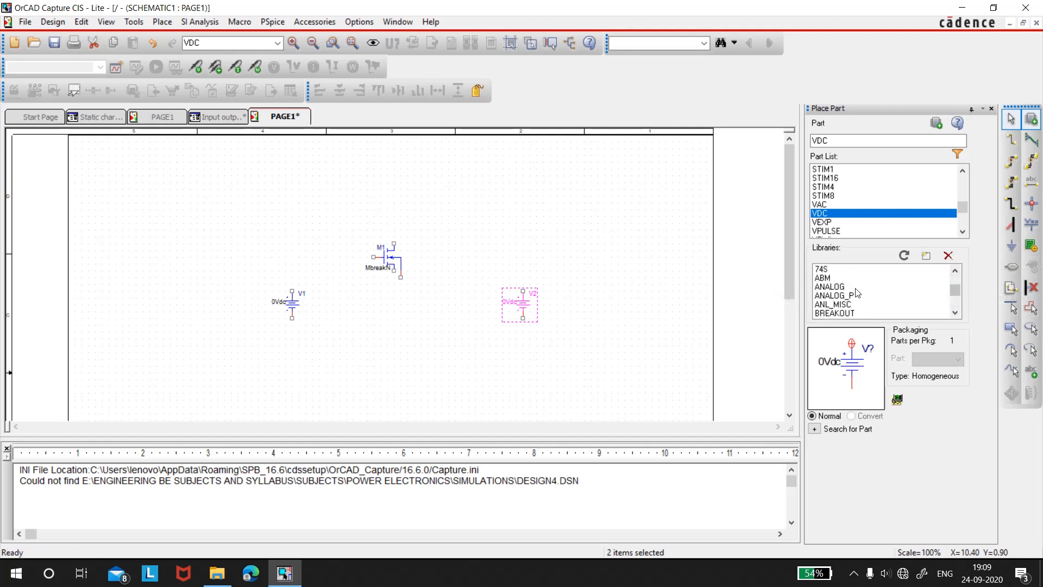
{"action": "left_click", "coordinate": [847, 287]}
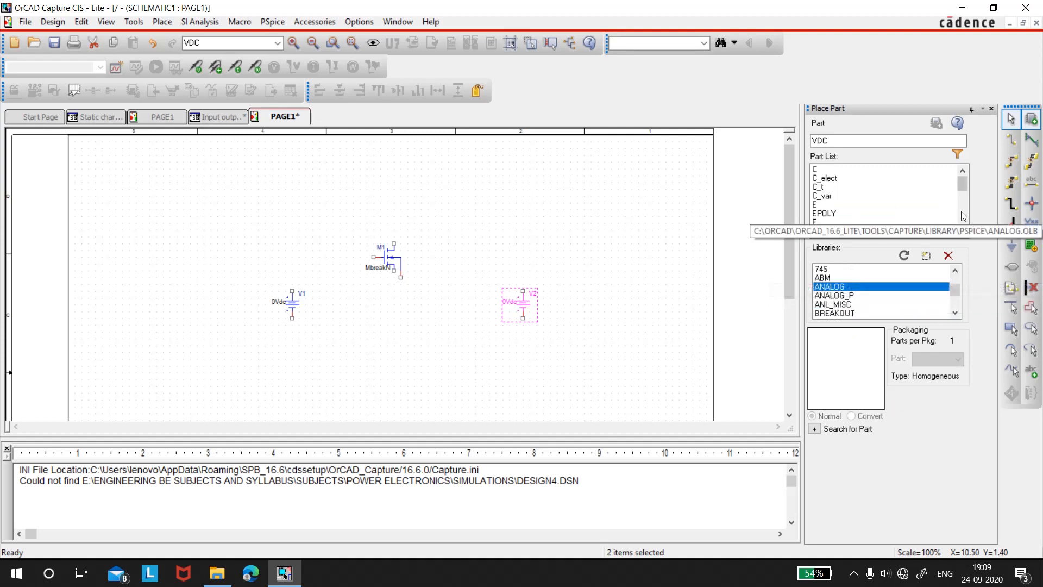
{"action": "scroll", "coordinate": [961, 213], "scroll_direction": "down", "scroll_amount": 2}
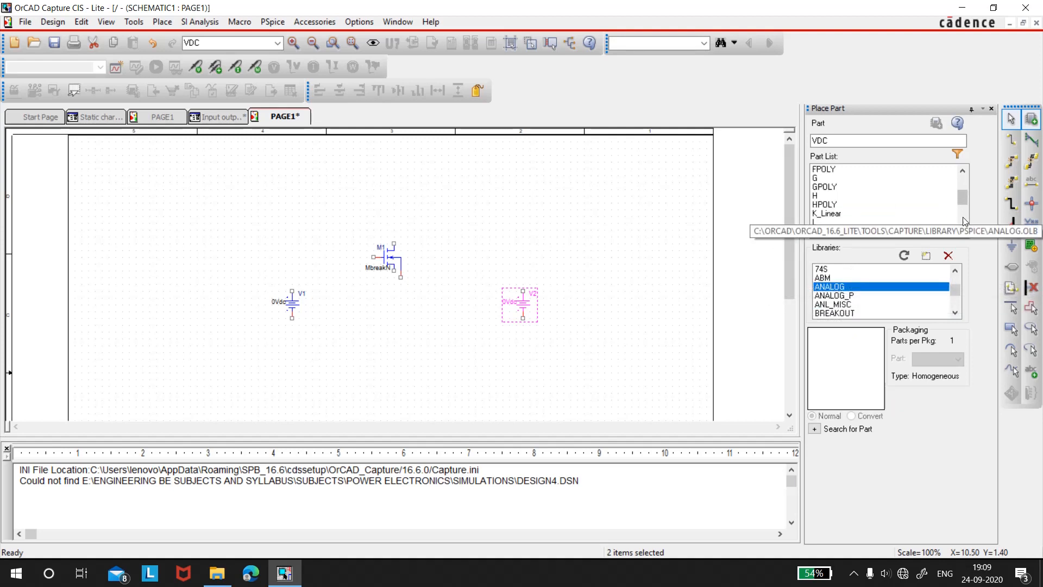
{"action": "scroll", "coordinate": [963, 217], "scroll_direction": "down", "scroll_amount": 2}
{"action": "left_click", "coordinate": [817, 207]}
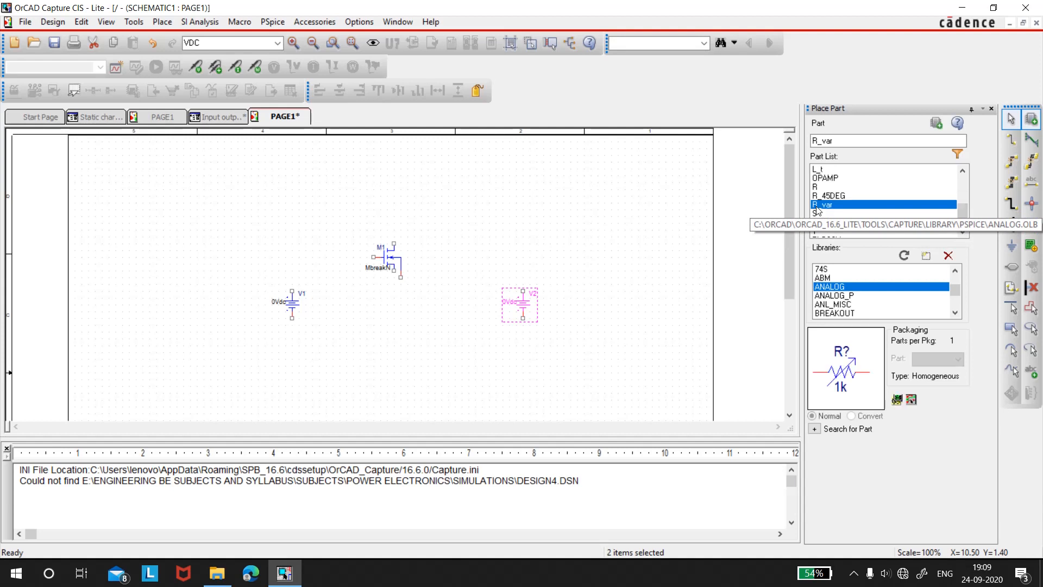
{"action": "left_click", "coordinate": [935, 123]}
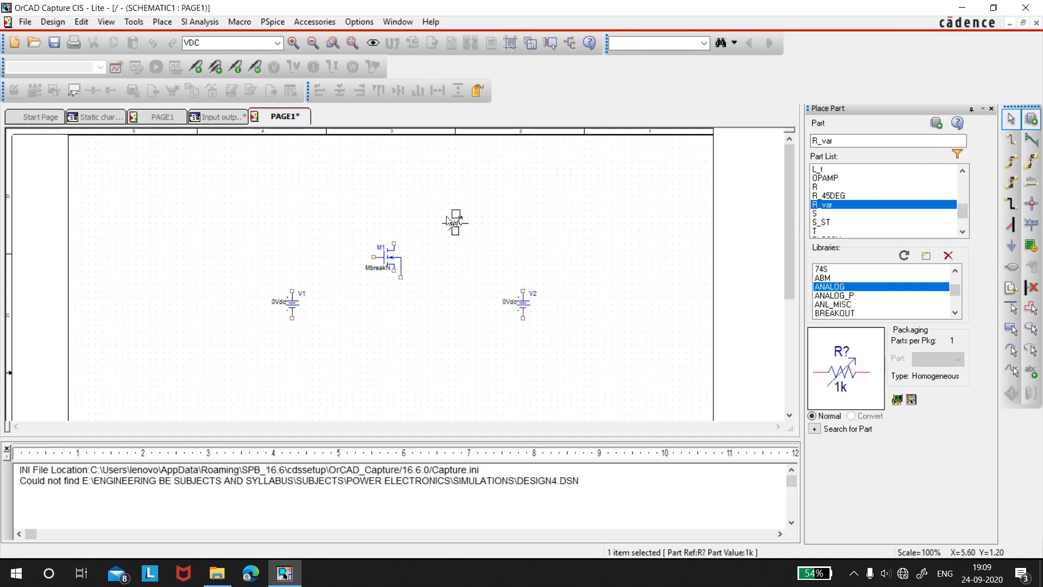
{"action": "left_click", "coordinate": [447, 218]}
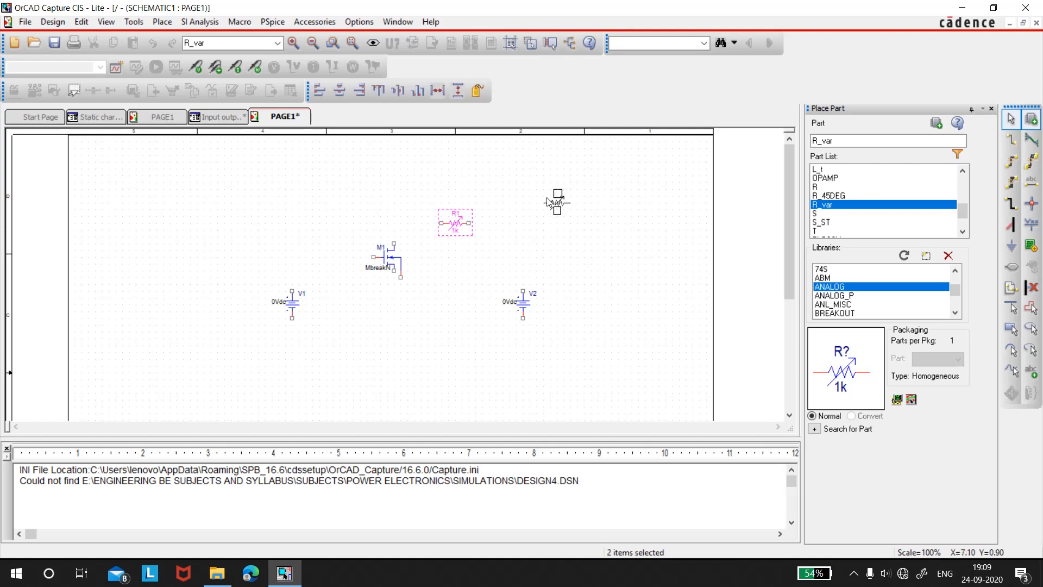
{"action": "key", "text": "Escape"}
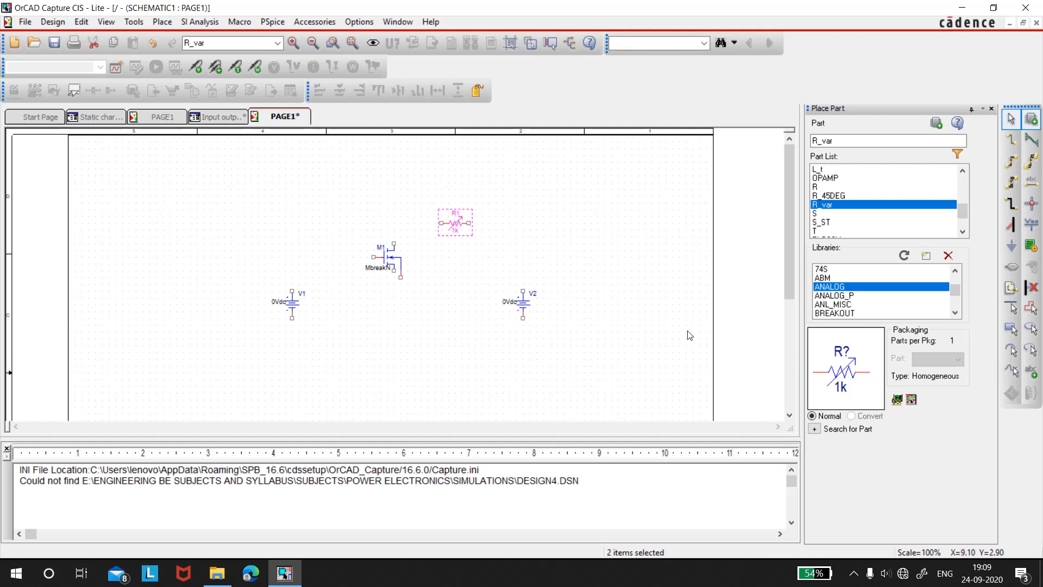
Place three 0/CAPSYM ground symbols, one below each of V1, the MOSFET and V2
{"action": "left_click", "coordinate": [1011, 245]}
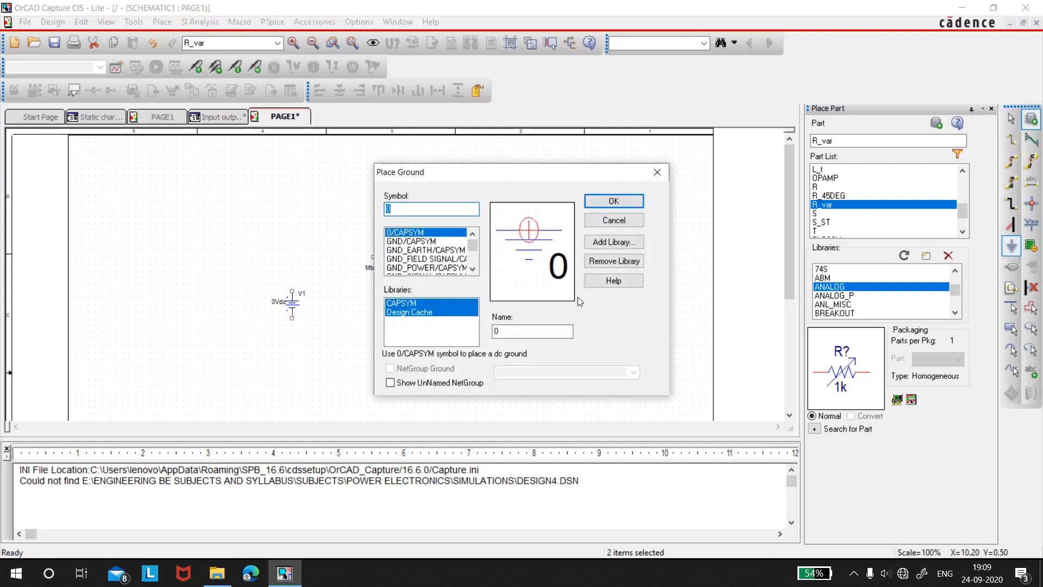
{"action": "left_click", "coordinate": [614, 202]}
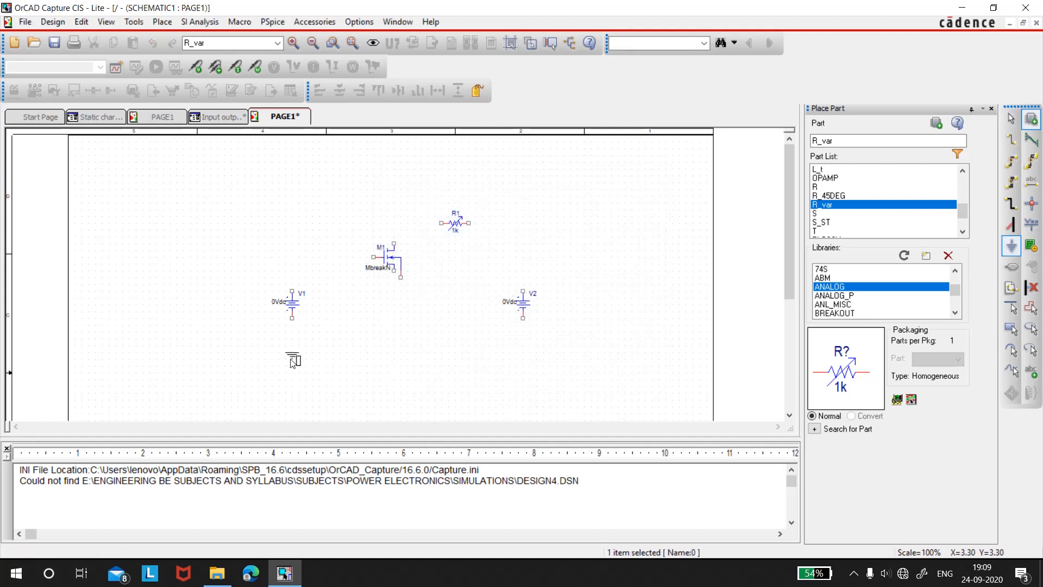
{"action": "left_click", "coordinate": [293, 361]}
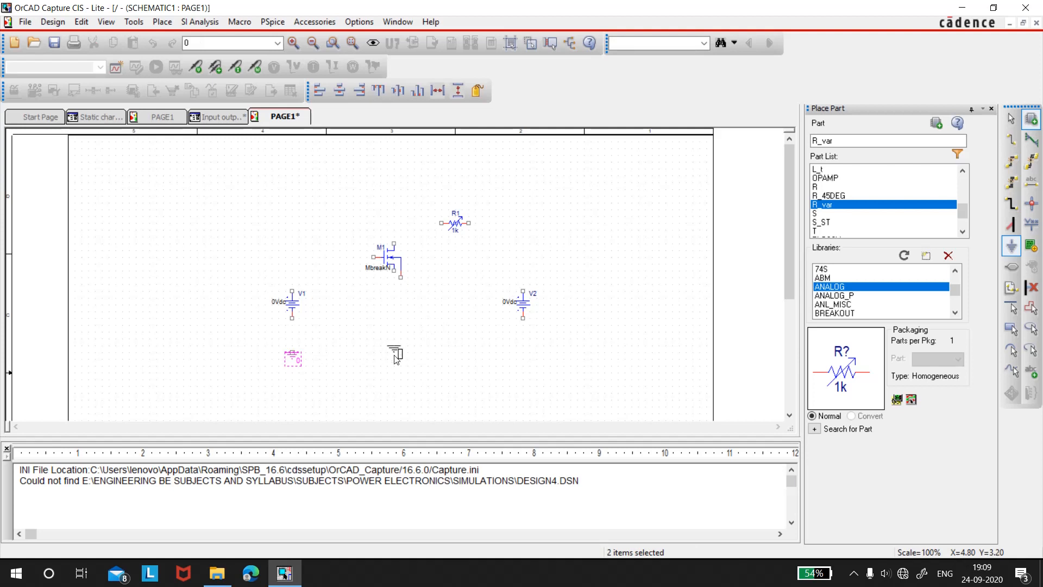
{"action": "key", "text": "Escape"}
{"action": "left_click", "coordinate": [394, 349]}
{"action": "left_click", "coordinate": [523, 350]}
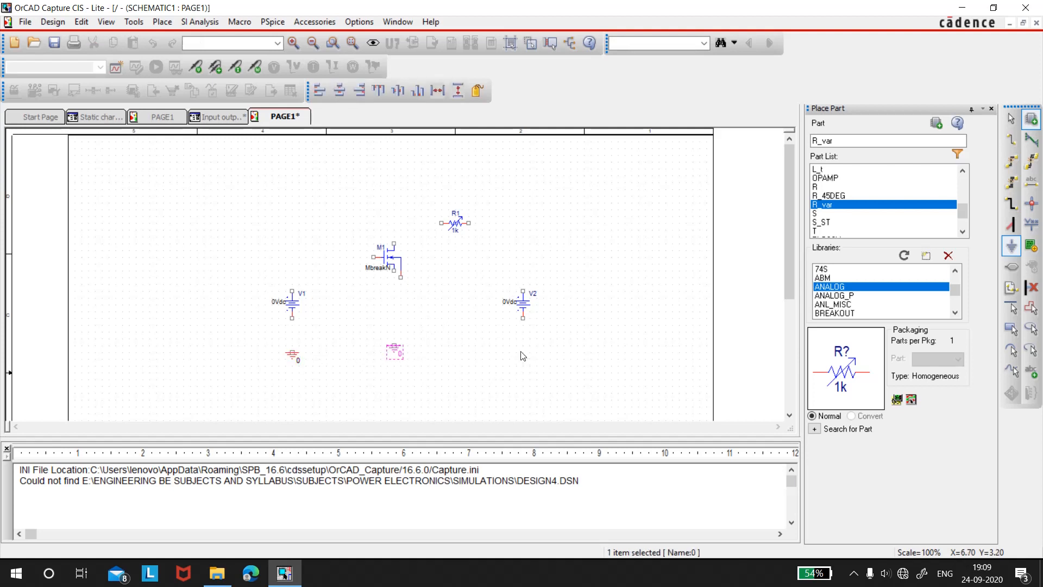
{"action": "key", "text": "Escape"}
{"action": "key", "text": "Escape"}
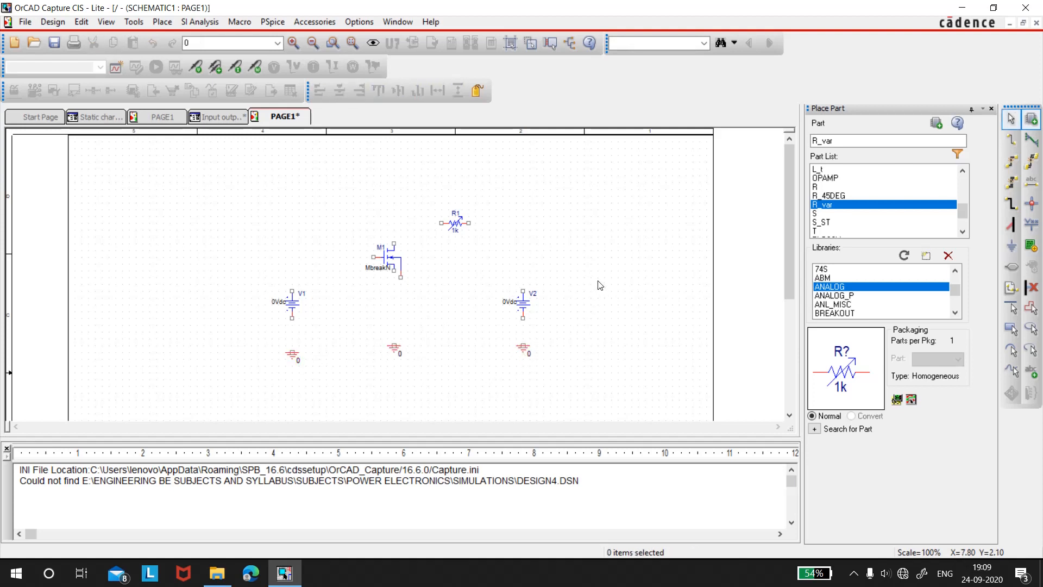
Wire V1's positive terminal to the MOSFET gate, and the drain through R1 to V2's positive terminal
{"action": "left_click", "coordinate": [1011, 143]}
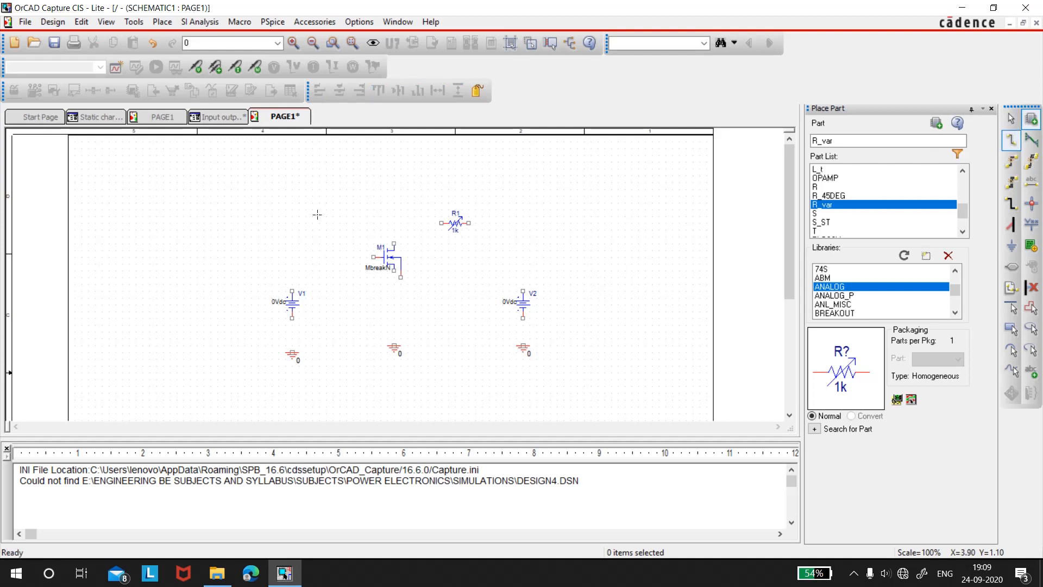
{"action": "left_click", "coordinate": [292, 290]}
{"action": "left_click", "coordinate": [373, 256]}
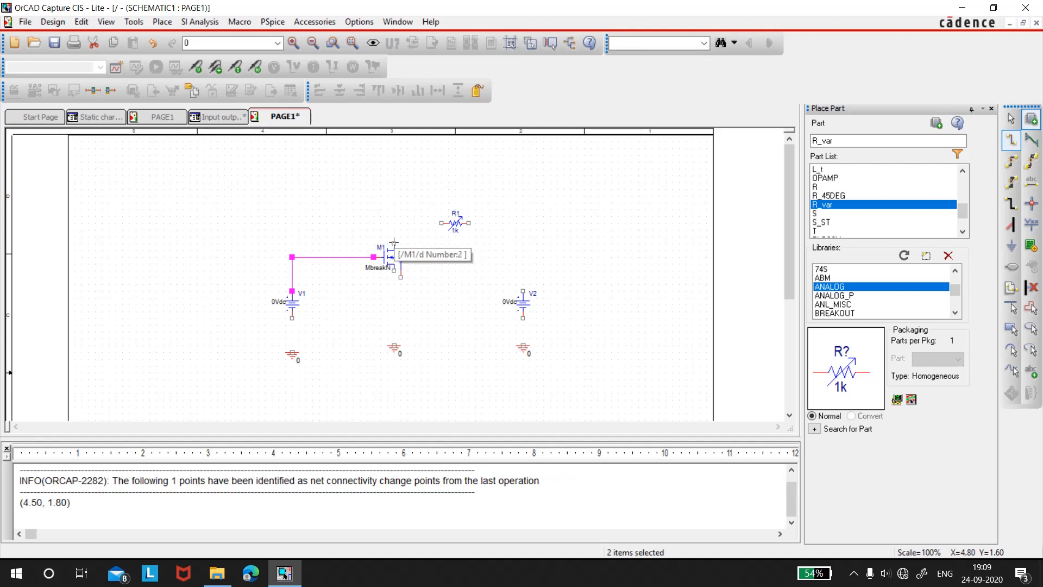
{"action": "left_click", "coordinate": [394, 242]}
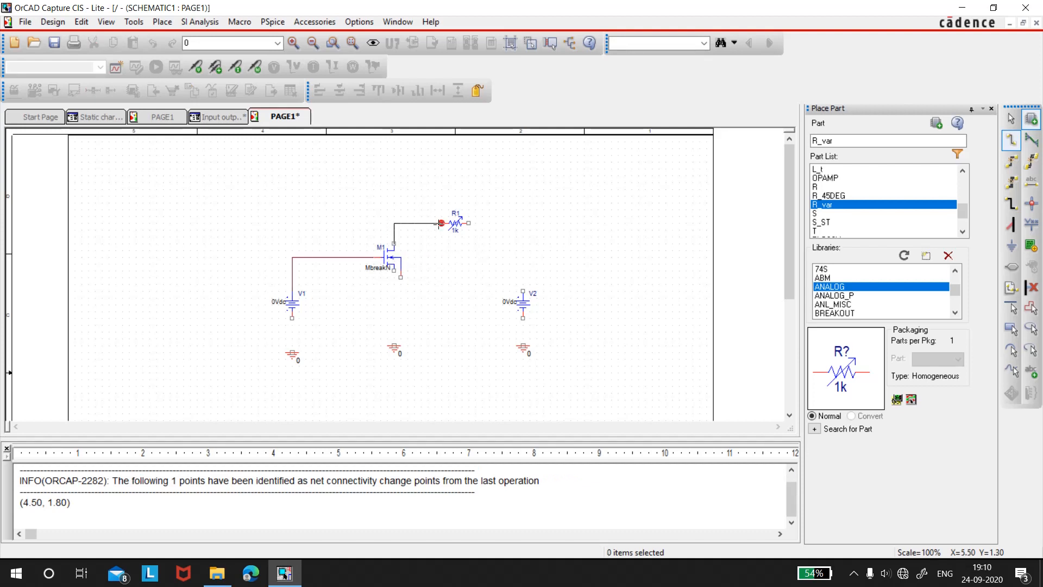
{"action": "left_click", "coordinate": [440, 224]}
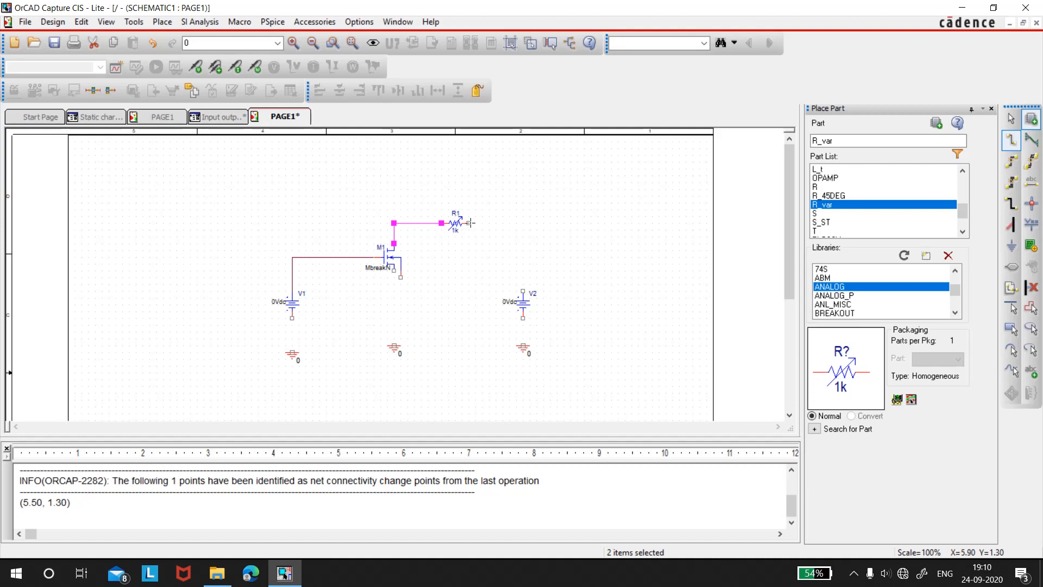
{"action": "left_click", "coordinate": [469, 222]}
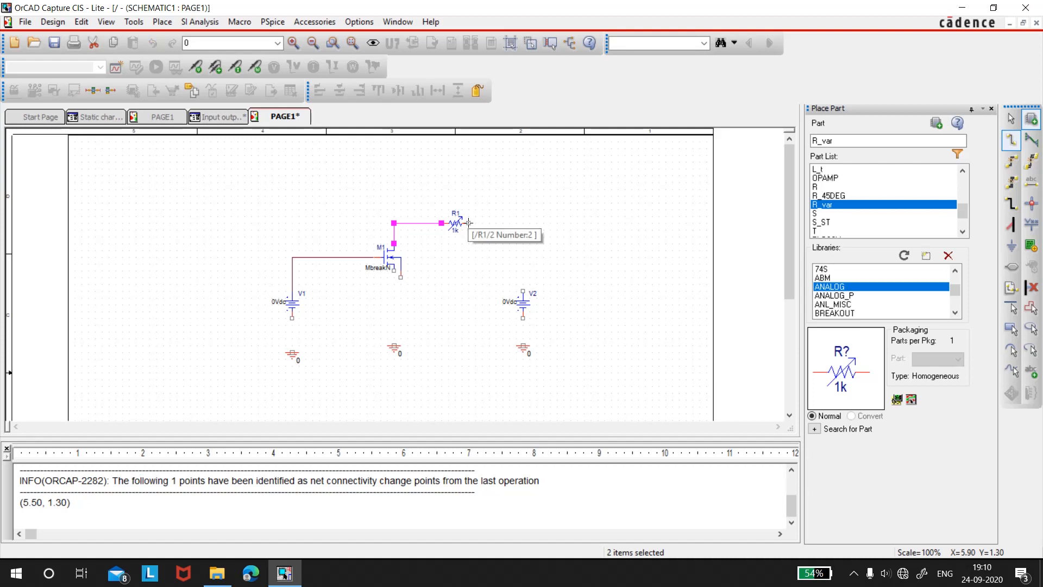
{"action": "left_click", "coordinate": [522, 291]}
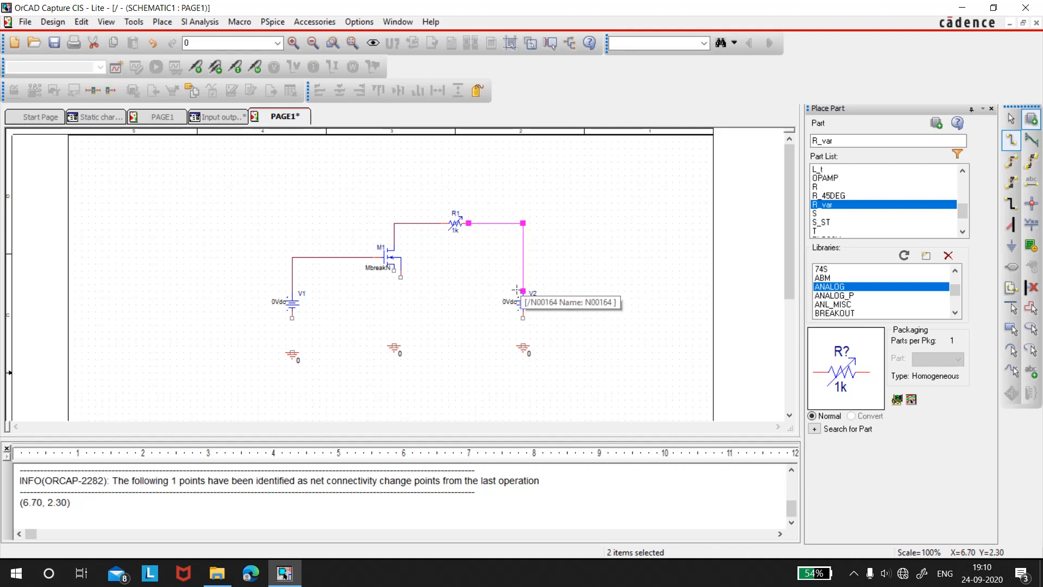
Wire the negative terminals of V1 and V2 and the MOSFET's bulk pin to the grounds below them
{"action": "left_click", "coordinate": [291, 318]}
{"action": "left_click", "coordinate": [291, 352]}
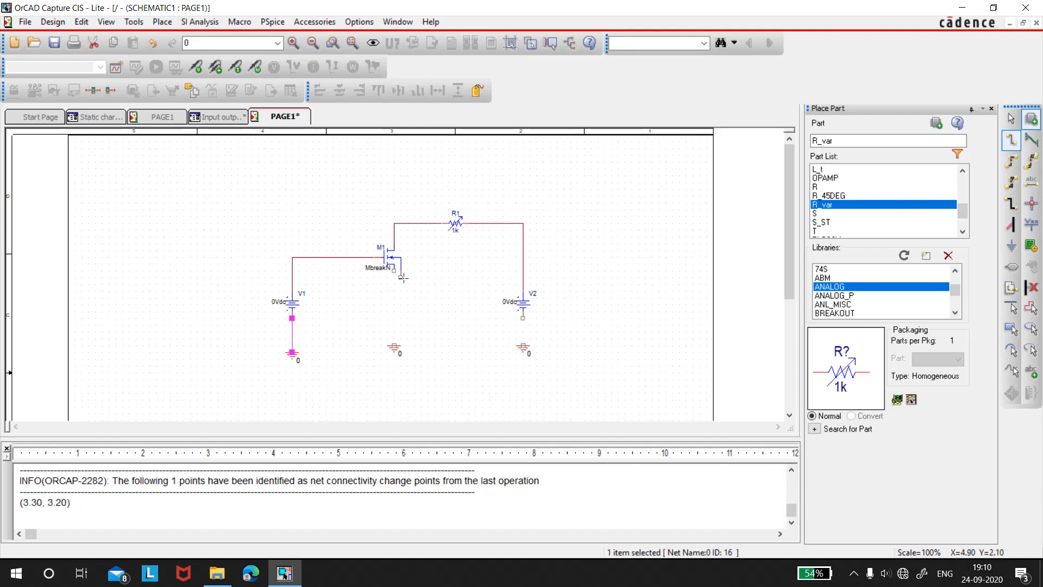
{"action": "left_click", "coordinate": [402, 278]}
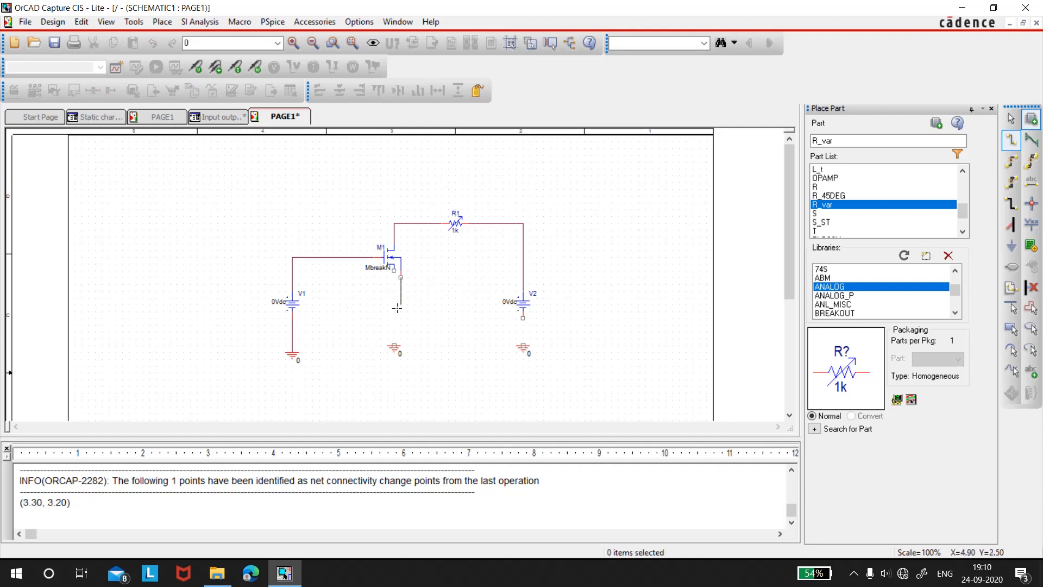
{"action": "left_click", "coordinate": [393, 345]}
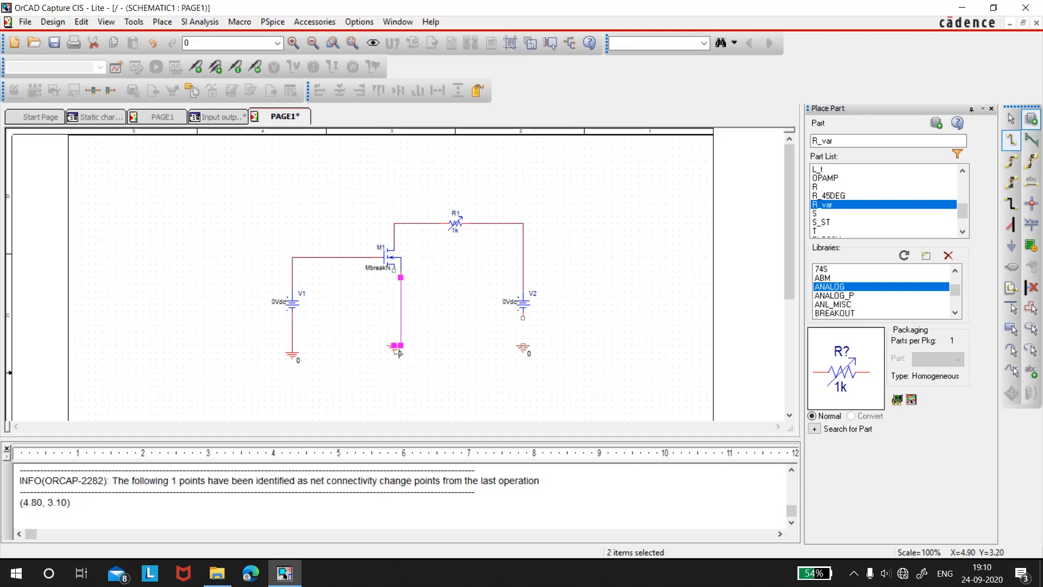
{"action": "left_click", "coordinate": [523, 316]}
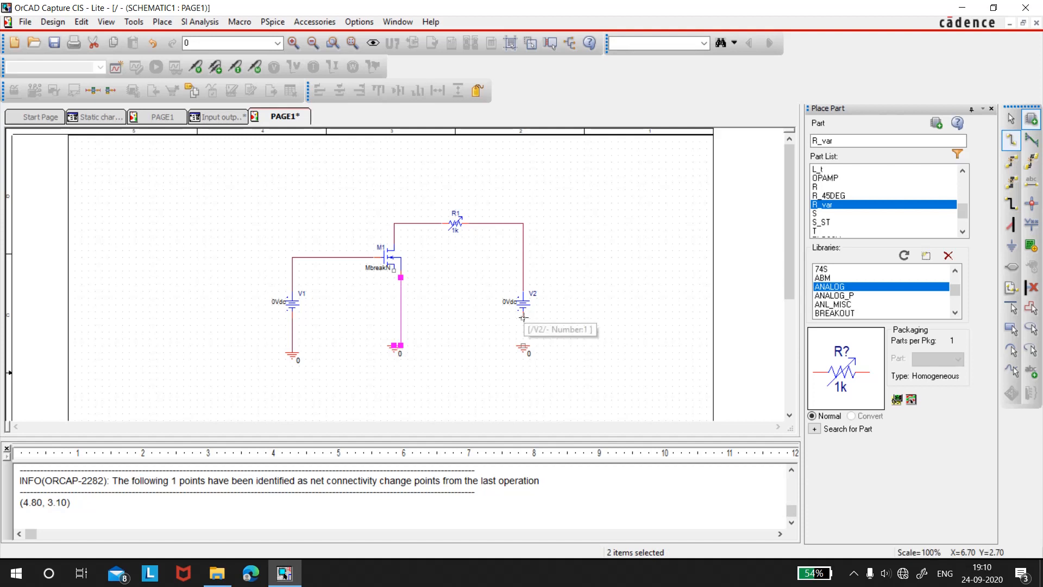
{"action": "left_click", "coordinate": [523, 345]}
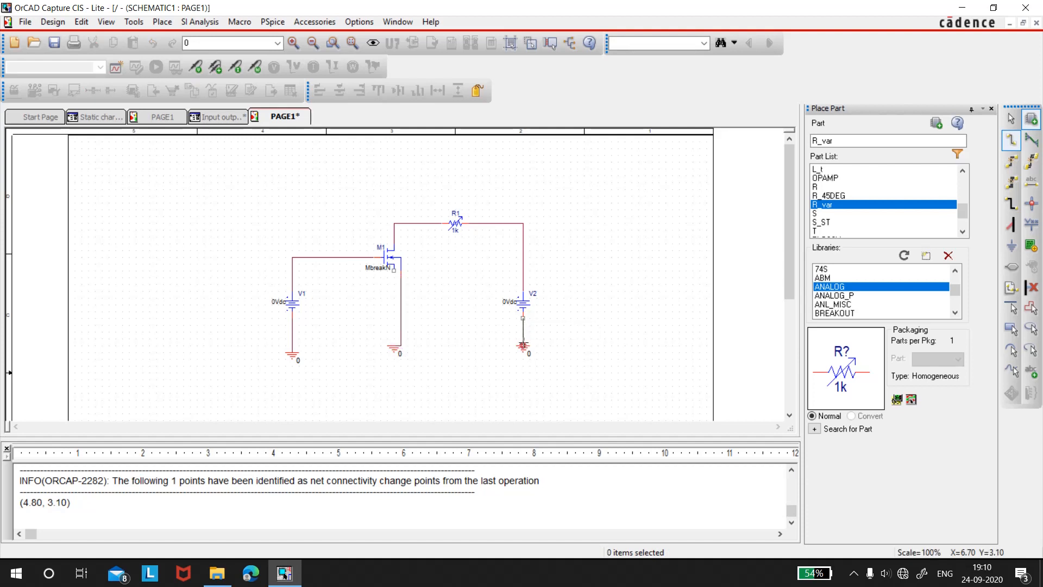
Wire the MOSFET's source pin to its bulk-to-ground wire and shift the middle ground directly under that wire
{"action": "left_click", "coordinate": [394, 270]}
{"action": "left_click", "coordinate": [401, 284]}
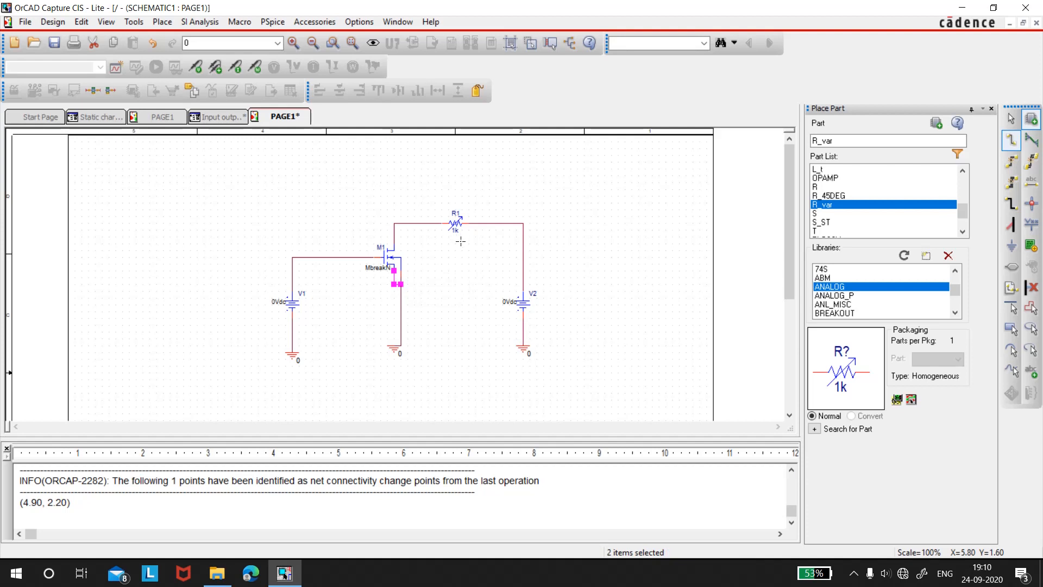
{"action": "key", "text": "Escape"}
{"action": "left_click_drag", "start_coordinate": [393, 350], "coordinate": [403, 354]}
{"action": "left_click", "coordinate": [451, 337]}
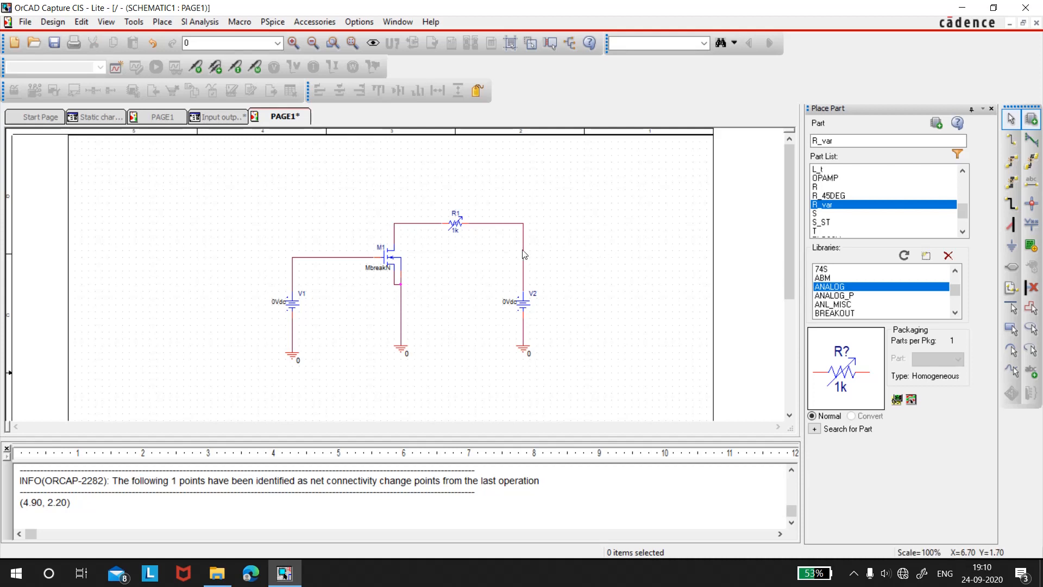
Rename source V1 as Vgs and set its reference label's font size to 12
{"action": "double_click", "coordinate": [301, 294]}
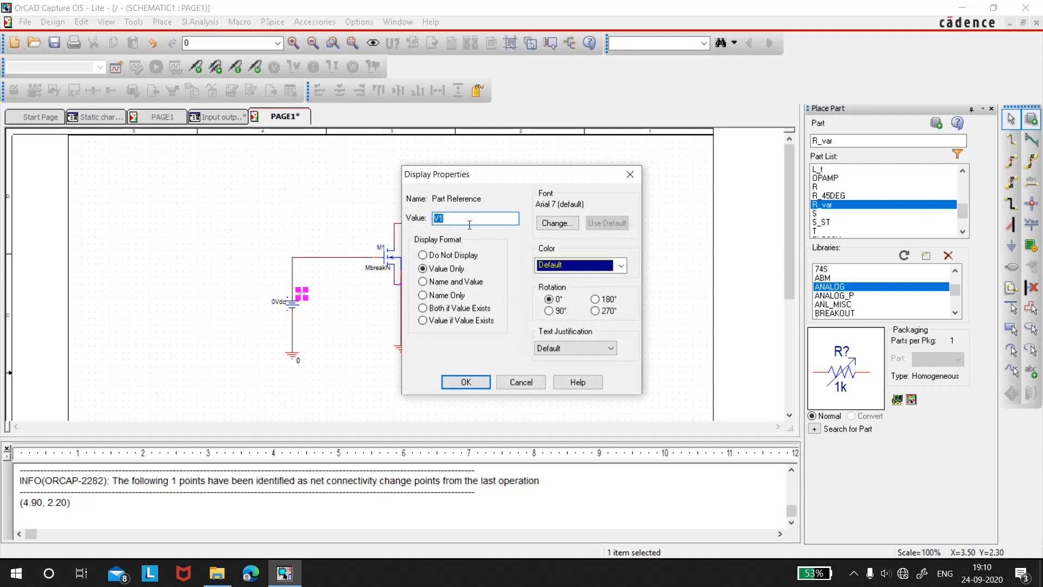
{"action": "type", "text": "Vgs"}
{"action": "left_click", "coordinate": [562, 226]}
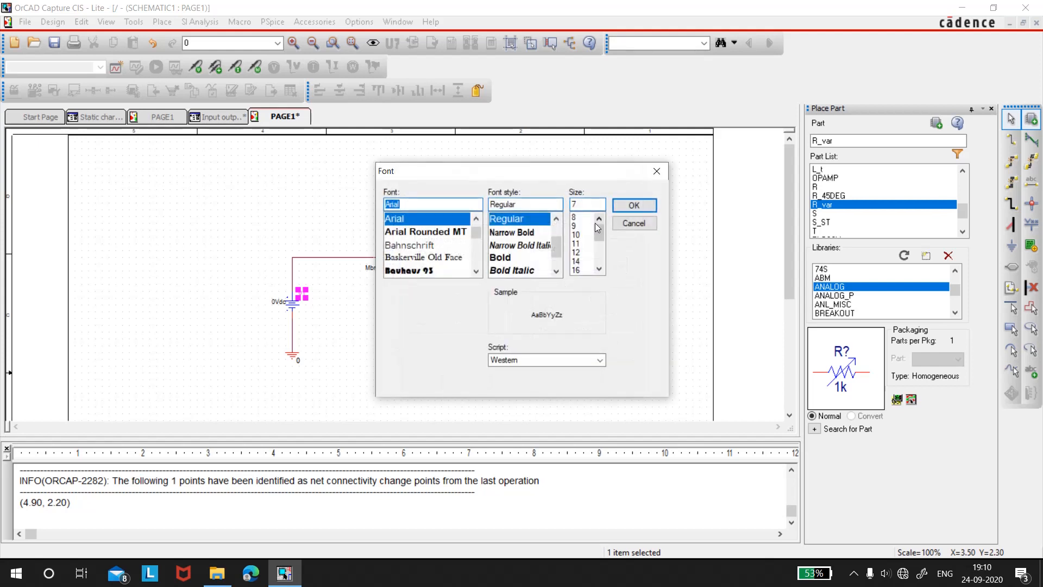
{"action": "left_click", "coordinate": [576, 252]}
{"action": "left_click", "coordinate": [614, 207]}
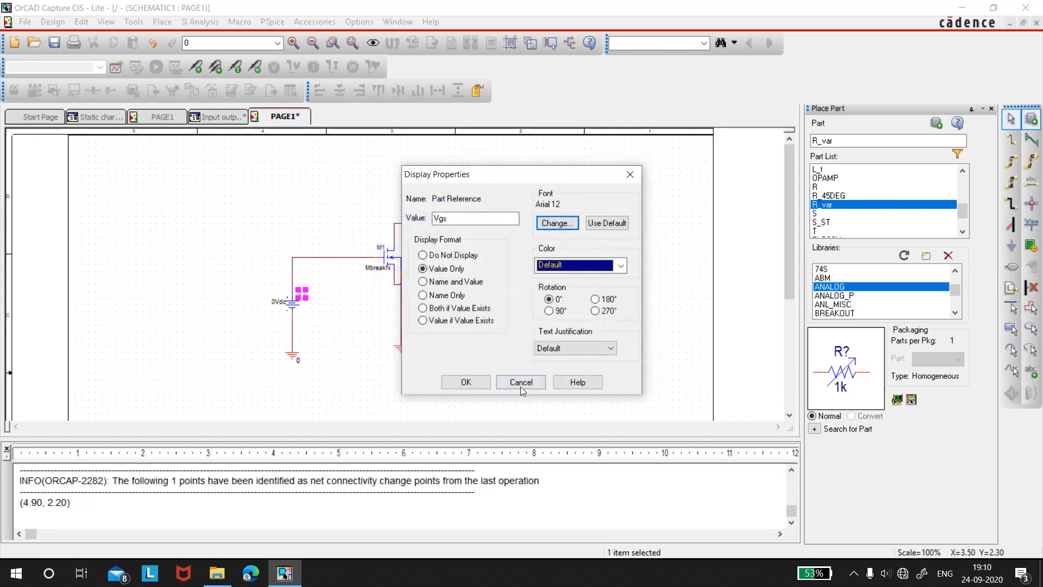
{"action": "left_click", "coordinate": [466, 382]}
{"action": "left_click", "coordinate": [592, 321]}
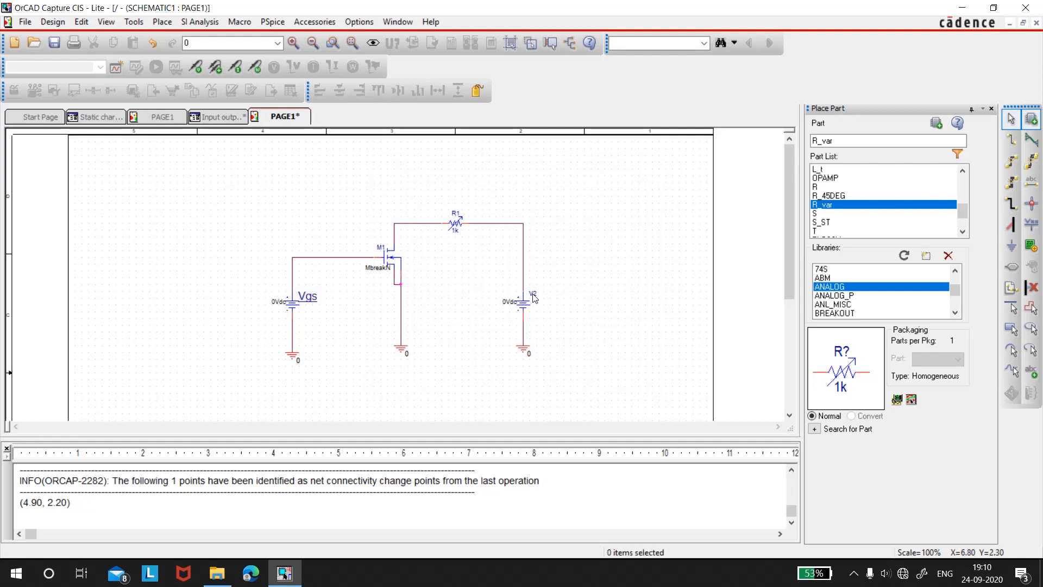
Rename source V2 as Vds and set its reference label's font size to 12
{"action": "double_click", "coordinate": [533, 296]}
{"action": "left_click", "coordinate": [469, 217]}
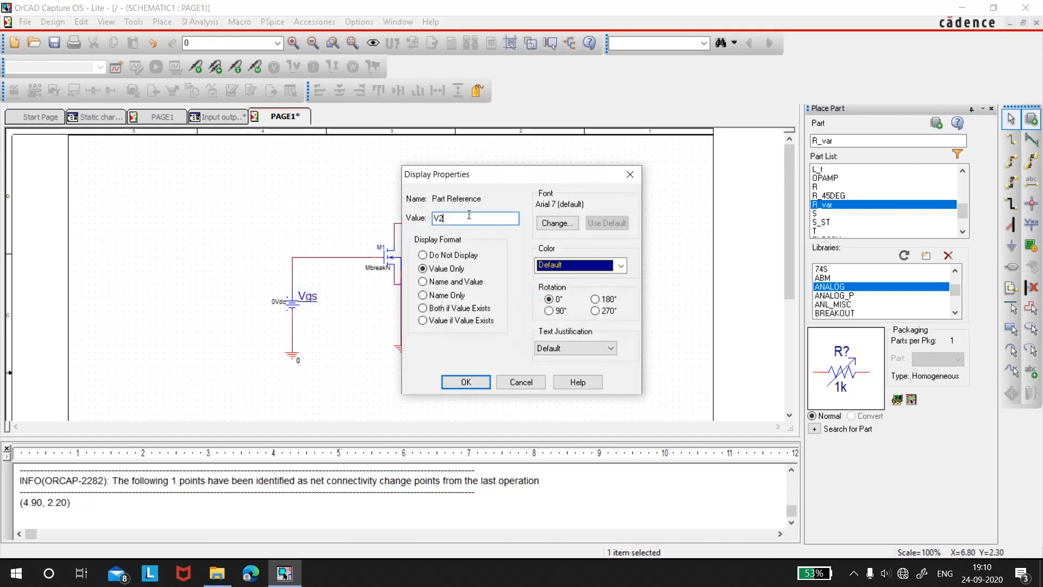
{"action": "key", "text": "BackSpace"}
{"action": "key", "text": "BackSpace"}
{"action": "type", "text": "Vds"}
{"action": "left_click", "coordinate": [569, 225]}
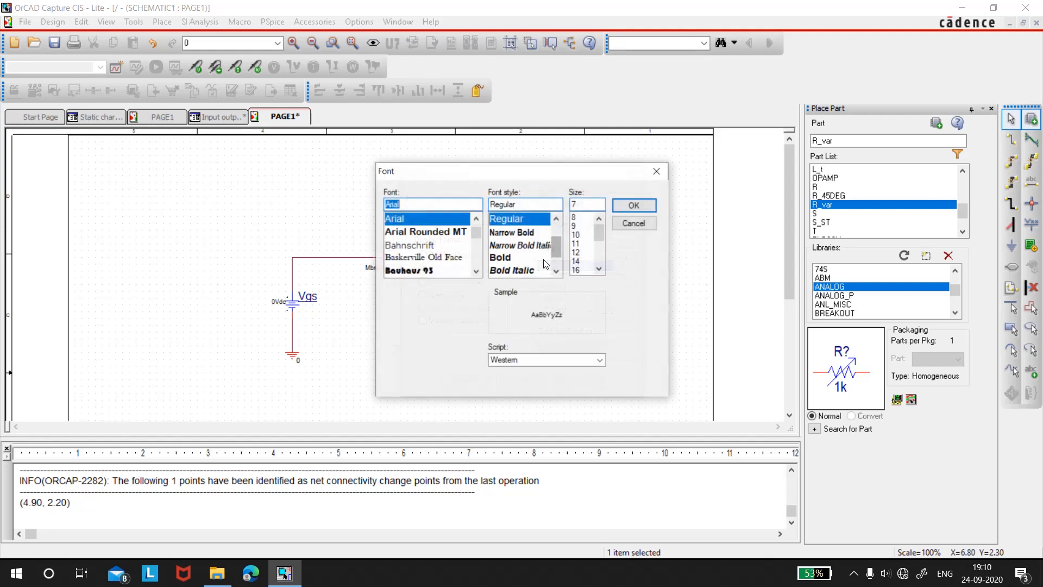
{"action": "left_click", "coordinate": [577, 254]}
{"action": "left_click", "coordinate": [638, 207]}
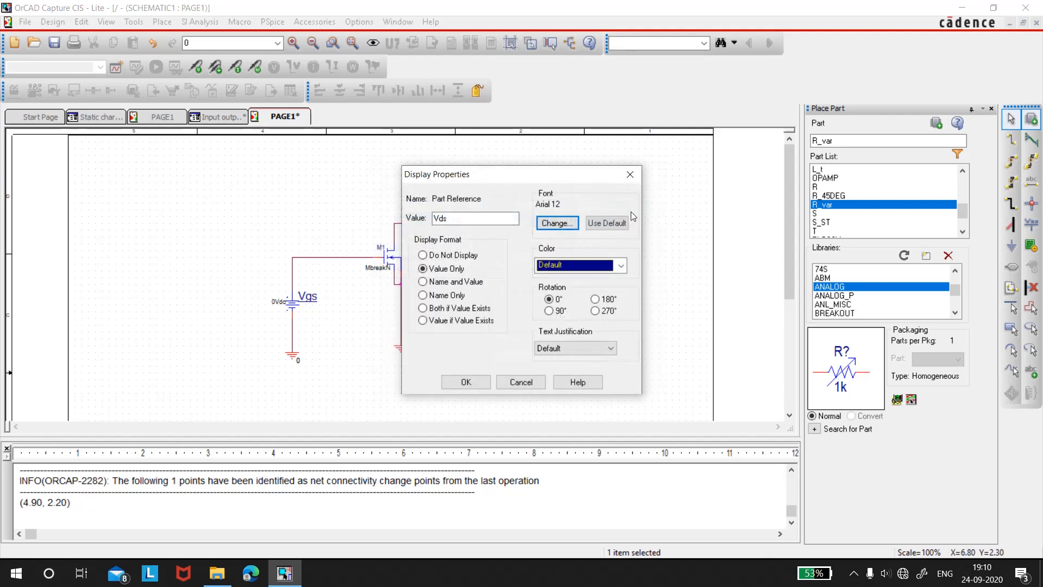
{"action": "left_click", "coordinate": [473, 381]}
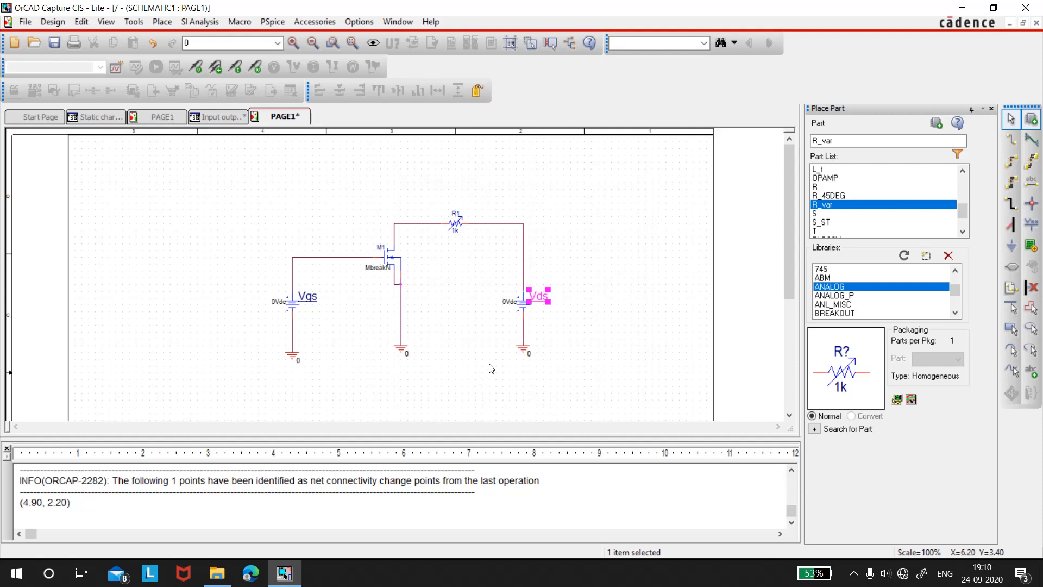
Place a current marker on the drain pin of MOSFET M1
{"action": "left_click", "coordinate": [483, 356]}
{"action": "left_click", "coordinate": [236, 68]}
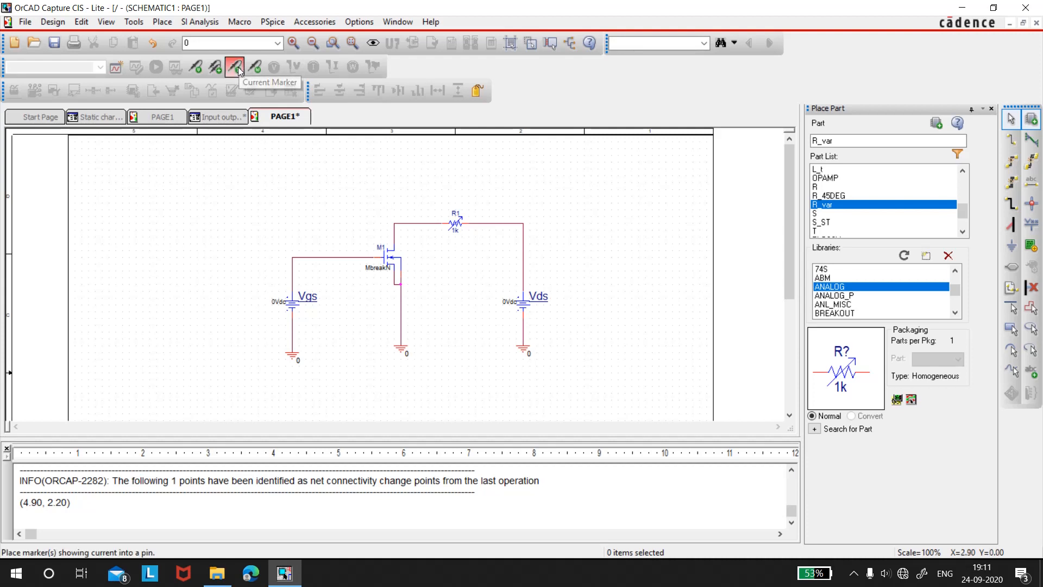
{"action": "left_click", "coordinate": [394, 245]}
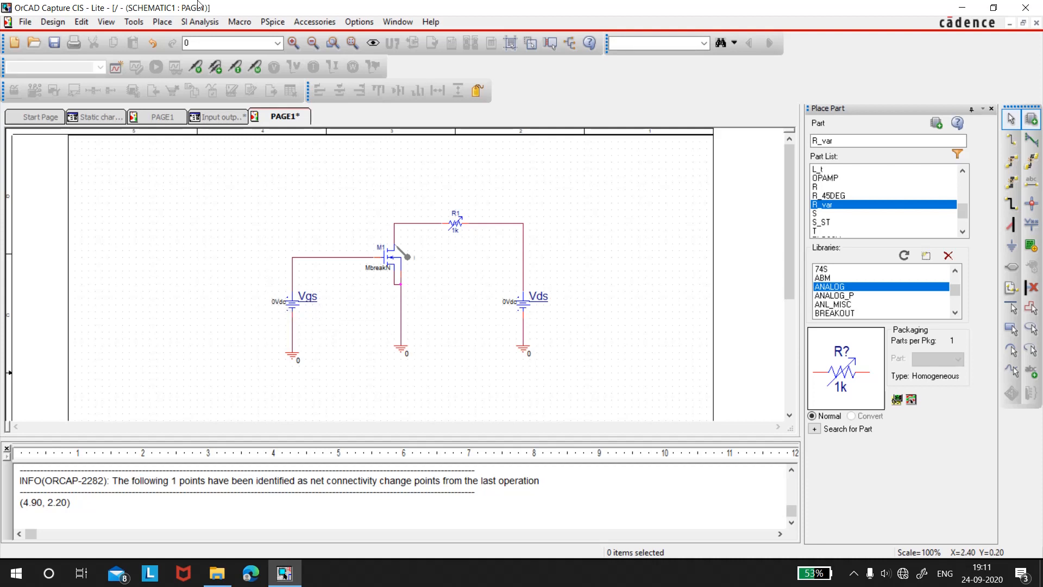
Create a new simulation profile named "Input output characteristics mosfet" without inheriting from another profile
{"action": "left_click", "coordinate": [272, 24]}
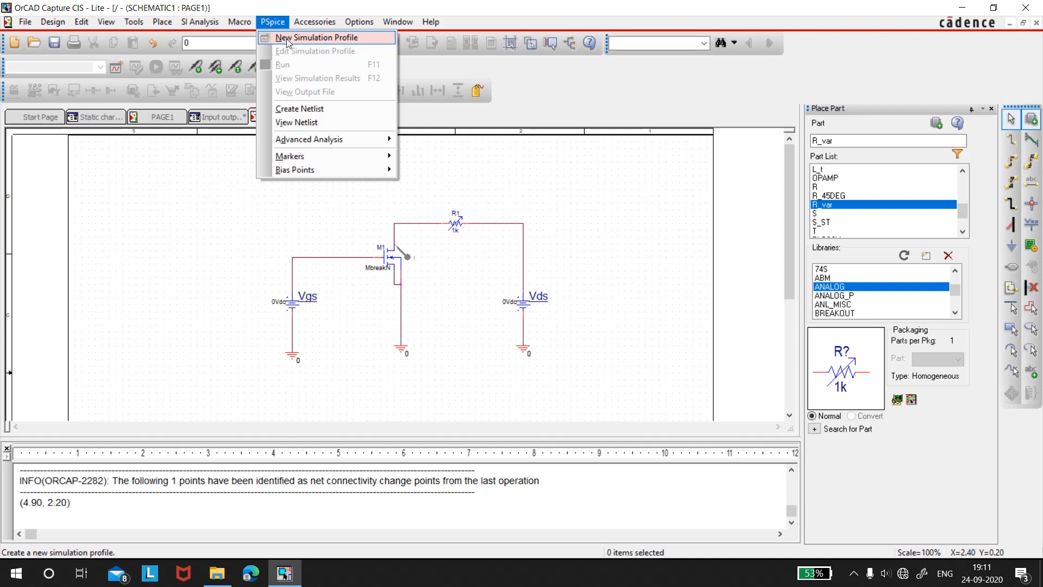
{"action": "left_click", "coordinate": [288, 40]}
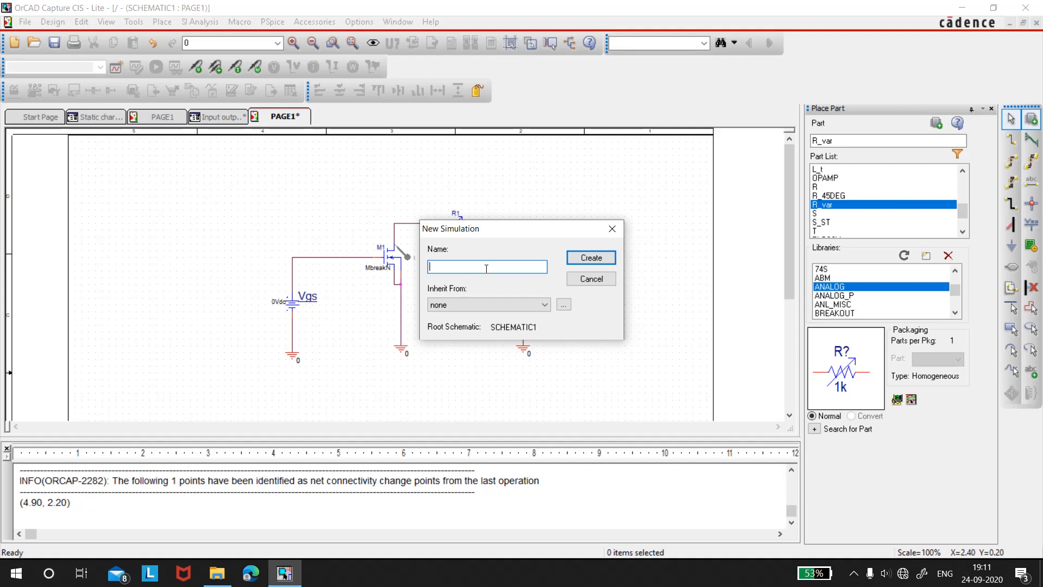
{"action": "type", "text": "Input output characteristics mosf"}
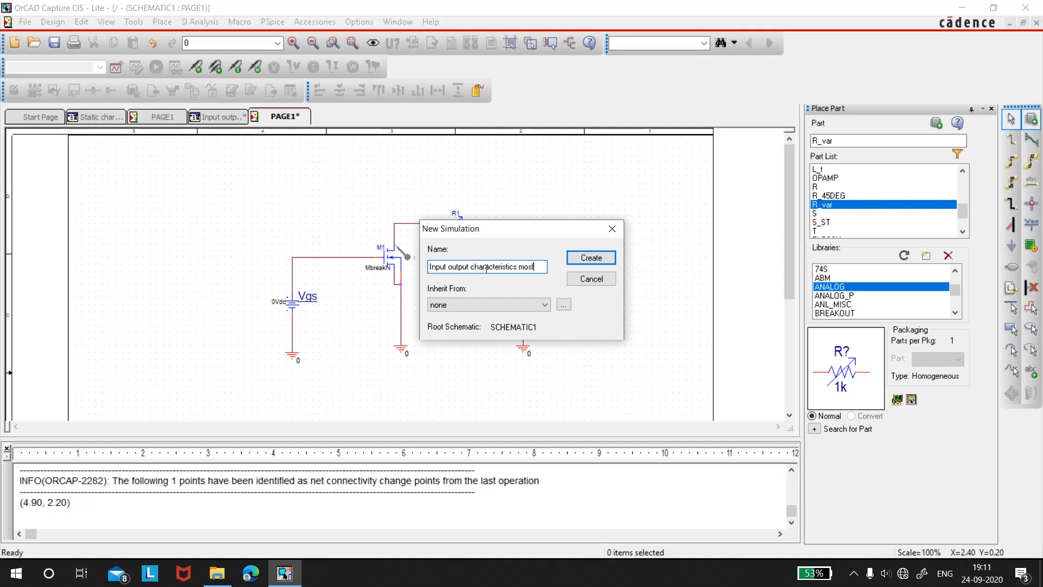
{"action": "type", "text": "et"}
{"action": "left_click", "coordinate": [569, 260]}
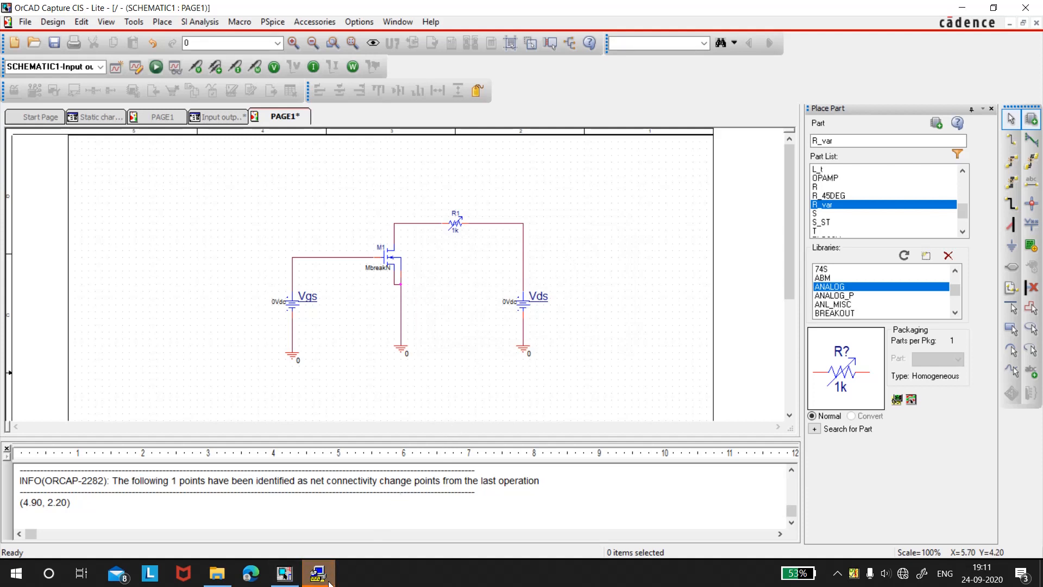
Set the profile's analysis type to DC Sweep with voltage source Vgs as the primary sweep variable
{"action": "mouse_move", "coordinate": [320, 577]}
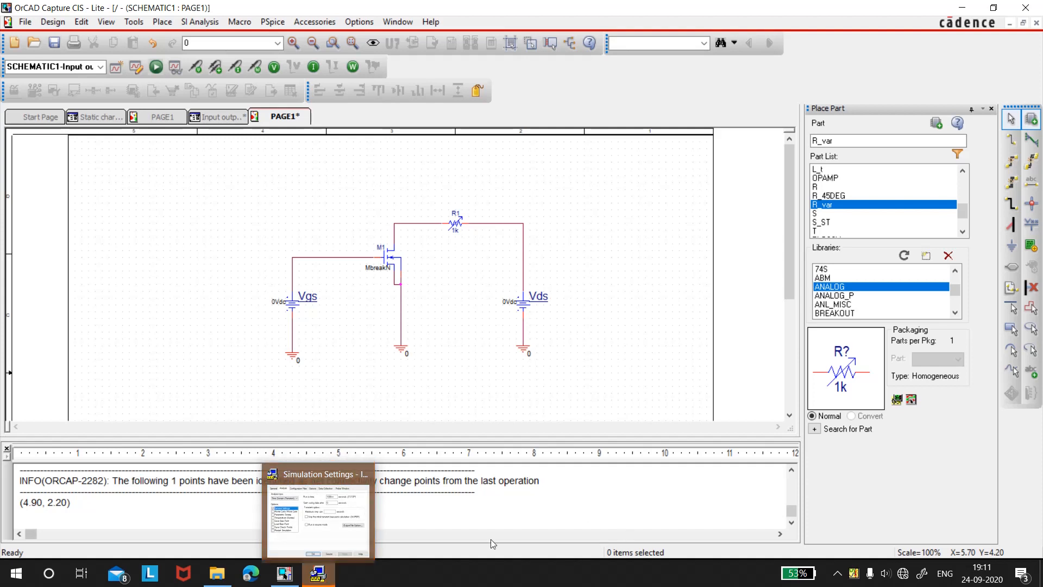
{"action": "left_click", "coordinate": [318, 573]}
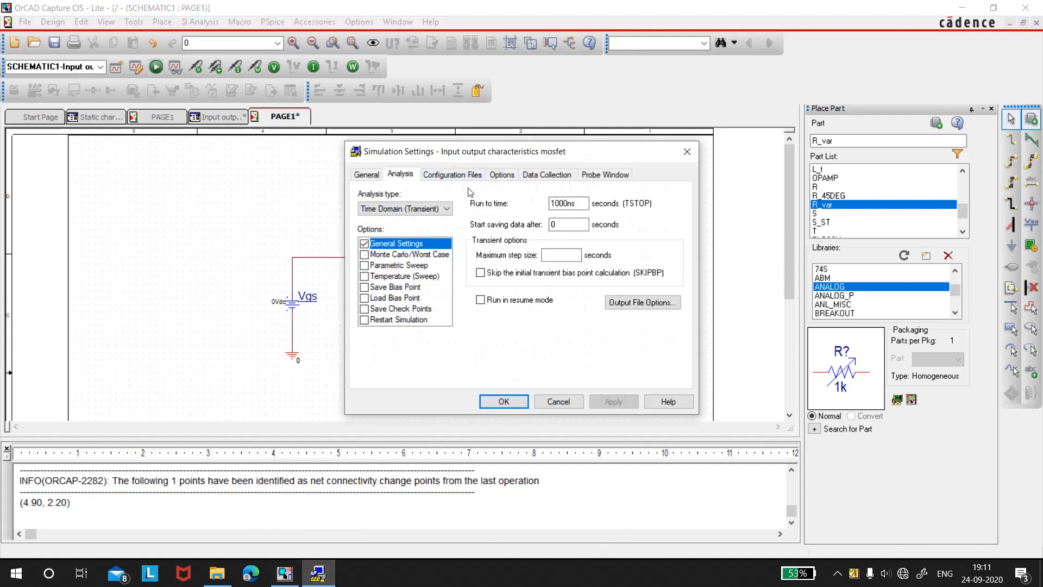
{"action": "left_click", "coordinate": [446, 210]}
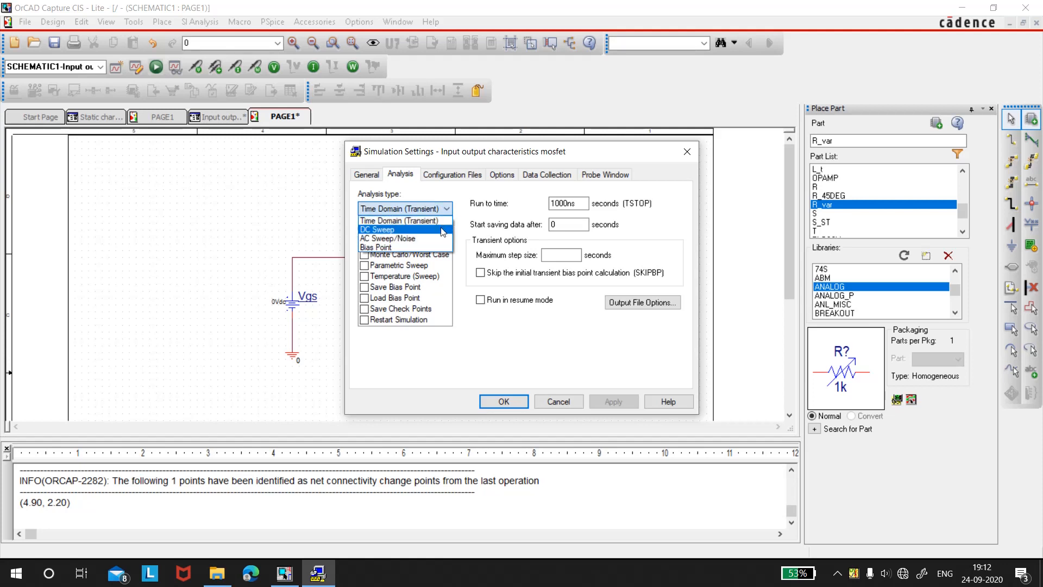
{"action": "left_click", "coordinate": [443, 230]}
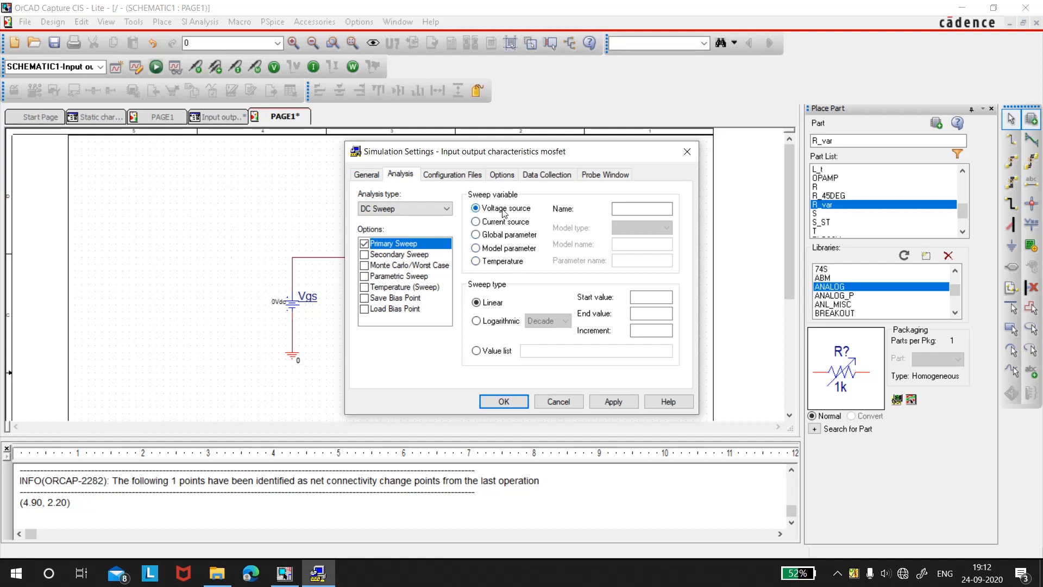
{"action": "left_click", "coordinate": [641, 208]}
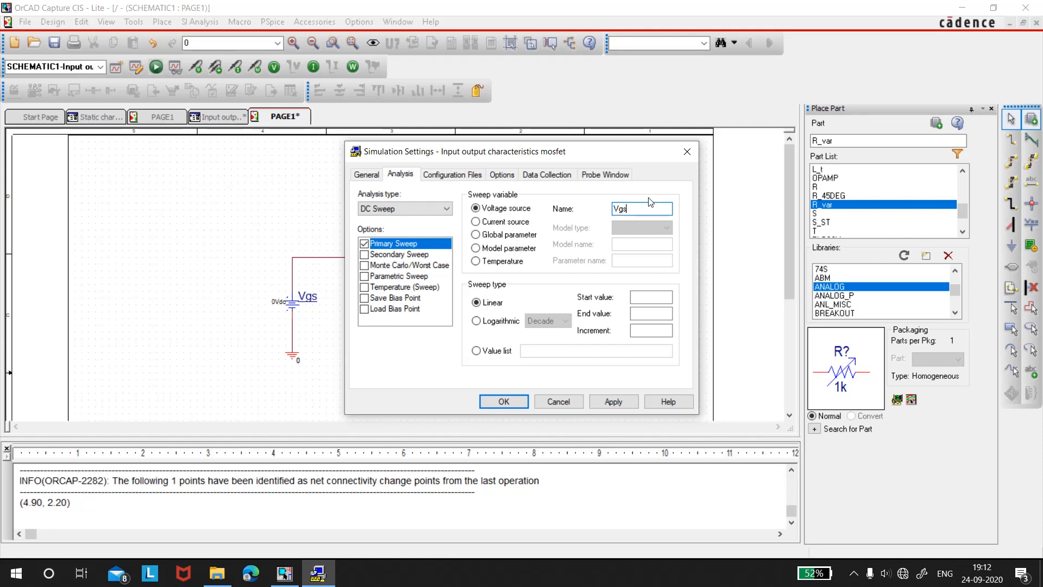
Sweep Vgs over the value list 0,0.5,1,1.5,2,2.5,3,3.5,4 and apply the simulation settings
{"action": "left_click", "coordinate": [496, 354]}
{"action": "left_click", "coordinate": [538, 352]}
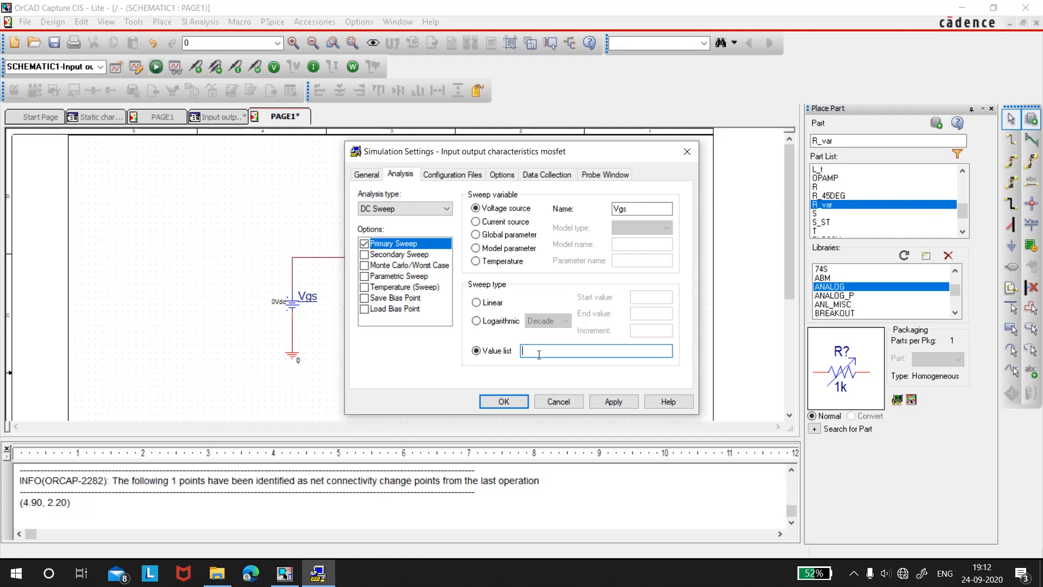
{"action": "type", "text": "0,0.5,1,1.5,2,2.5,3,3.5"}
{"action": "type", "text": ",4"}
{"action": "left_click", "coordinate": [612, 402]}
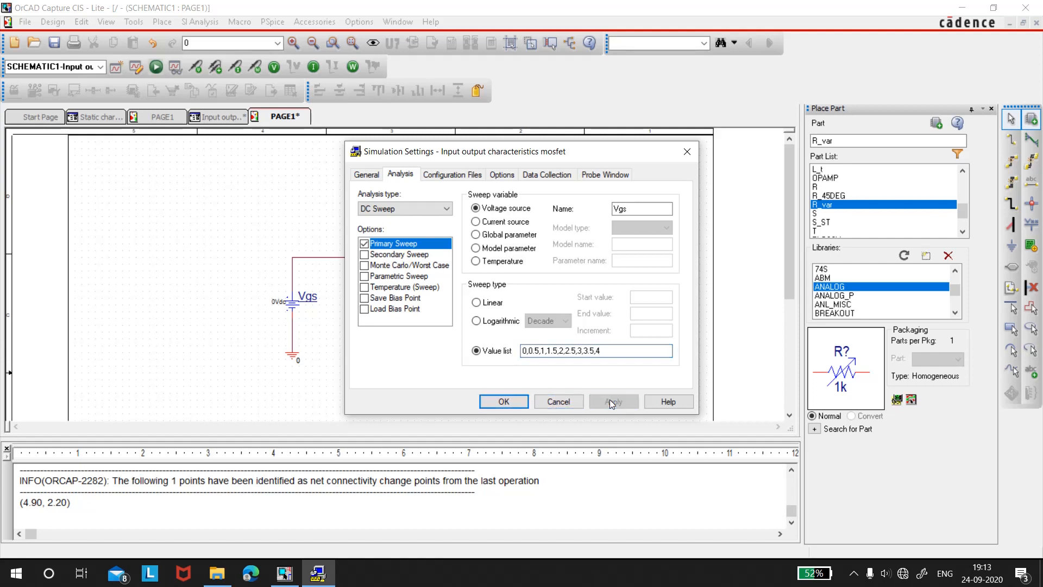
{"action": "left_click", "coordinate": [511, 405]}
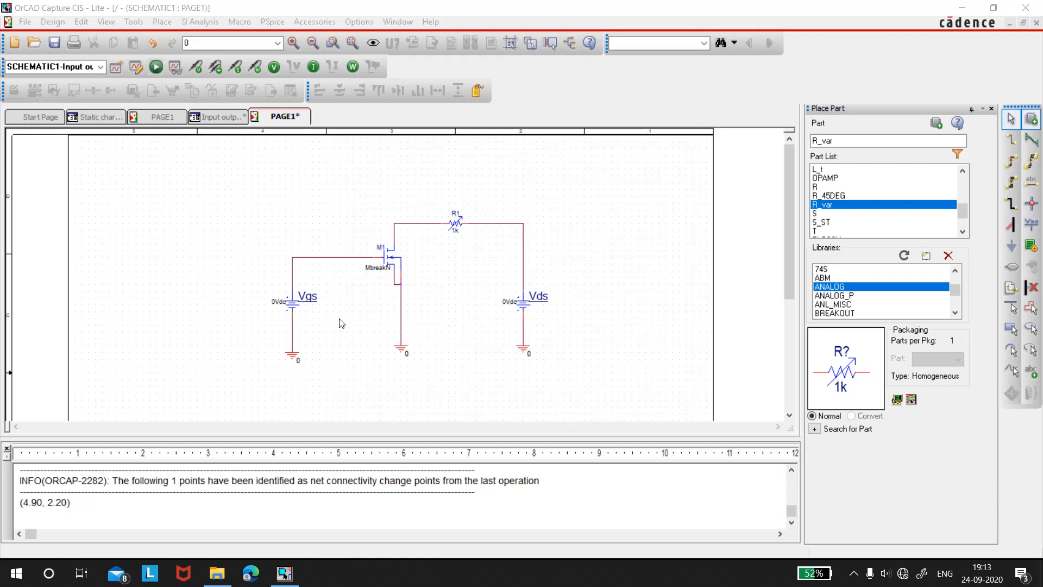
Set the DC value of source Vds to 10
{"action": "double_click", "coordinate": [509, 303]}
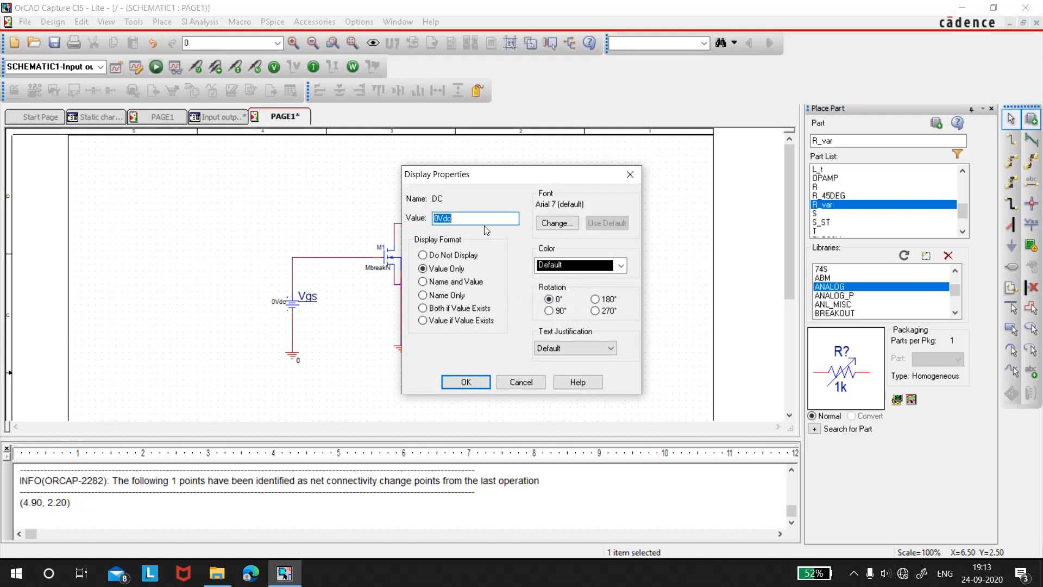
{"action": "type", "text": "10"}
{"action": "left_click", "coordinate": [480, 383]}
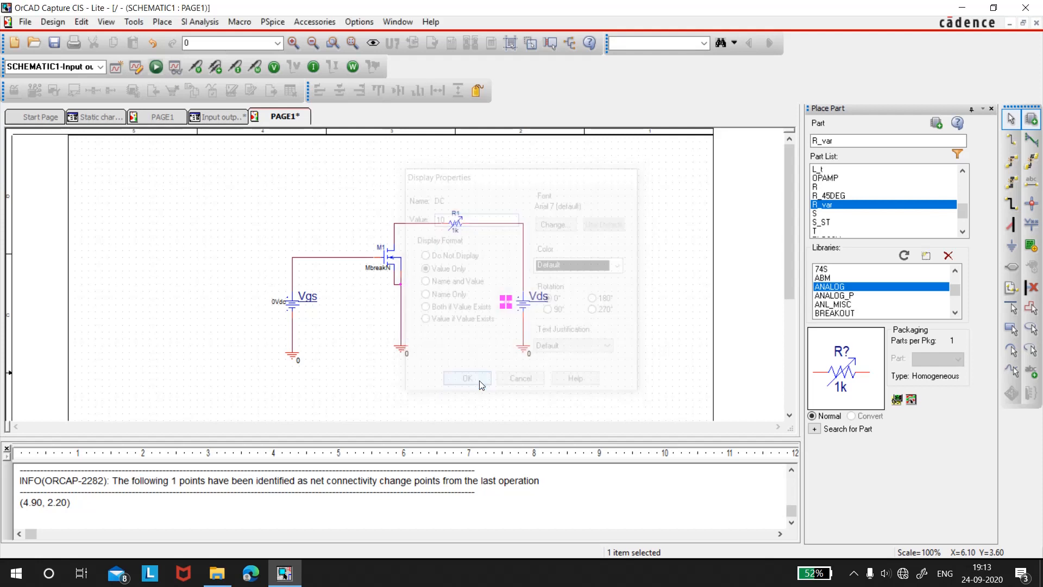
{"action": "left_click", "coordinate": [387, 194]}
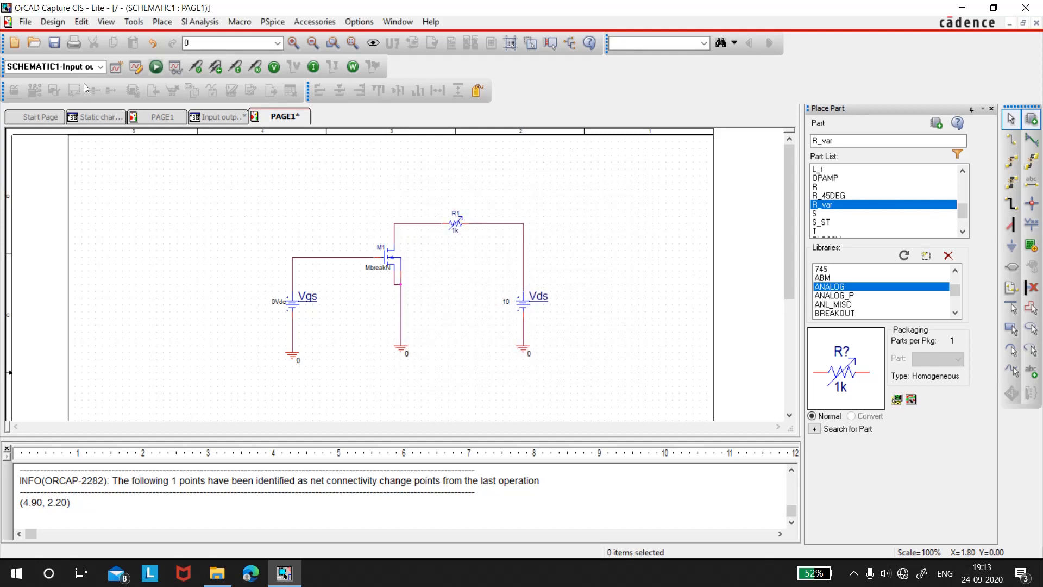
Save the schematic, run the simulation and view its plot in PSpice A/D, returning to the schematic
{"action": "left_click", "coordinate": [54, 43]}
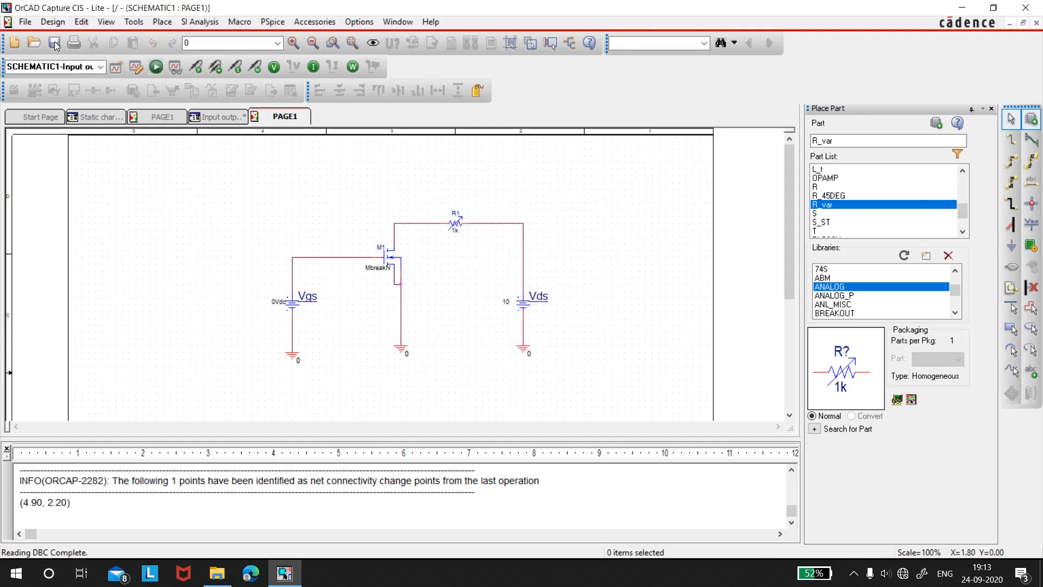
{"action": "left_click", "coordinate": [154, 67]}
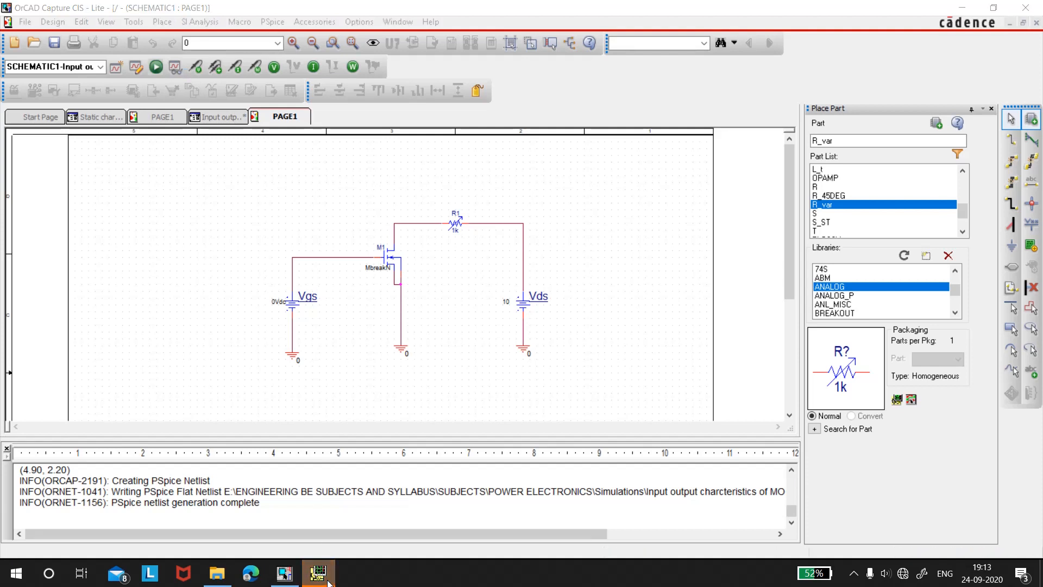
{"action": "left_click", "coordinate": [328, 582]}
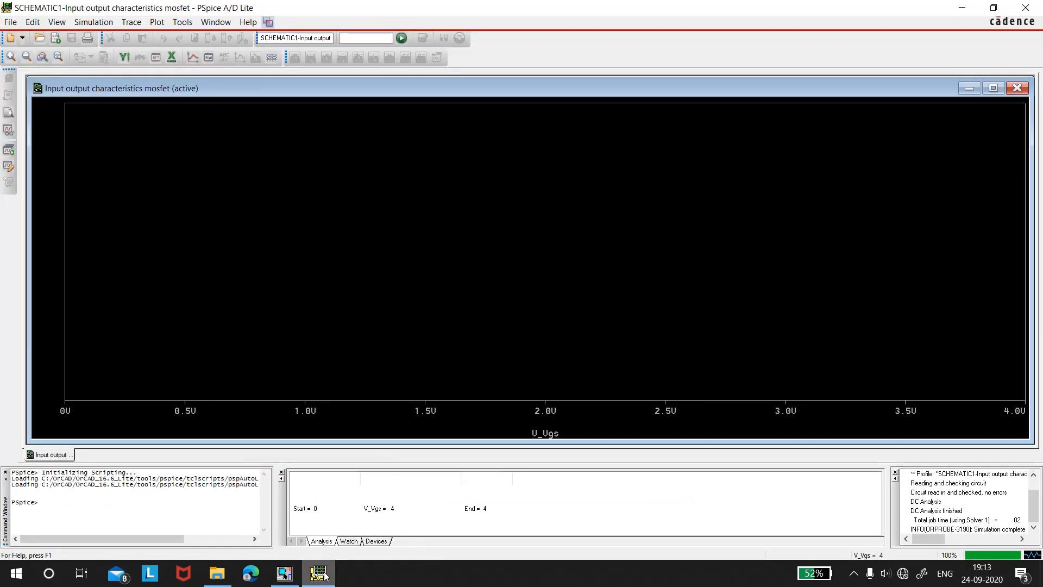
{"action": "left_click", "coordinate": [324, 576]}
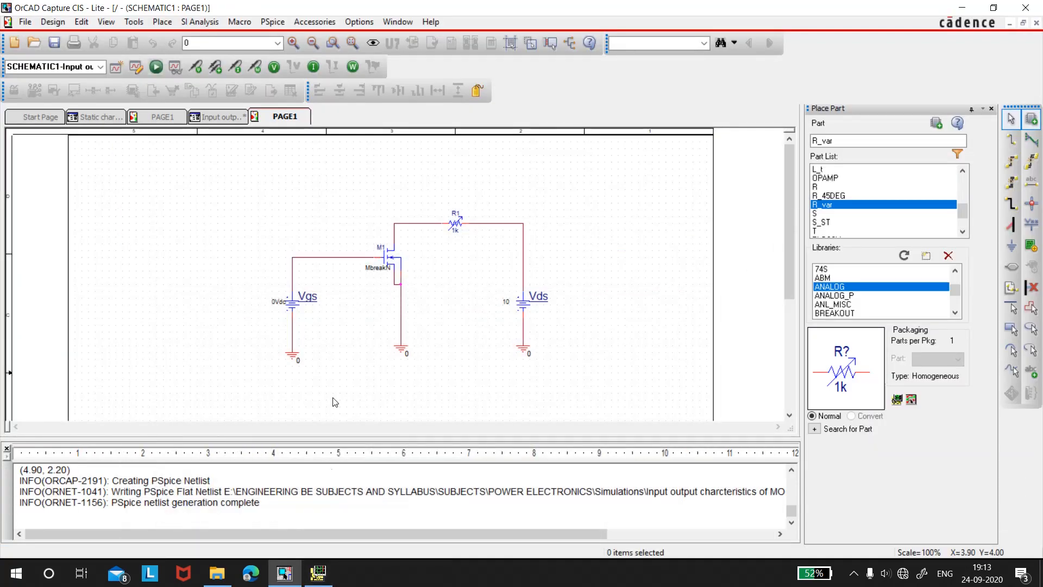
Place a current marker on M1's drain pin and rerun the simulation to plot the drain current
{"action": "left_click", "coordinate": [235, 67]}
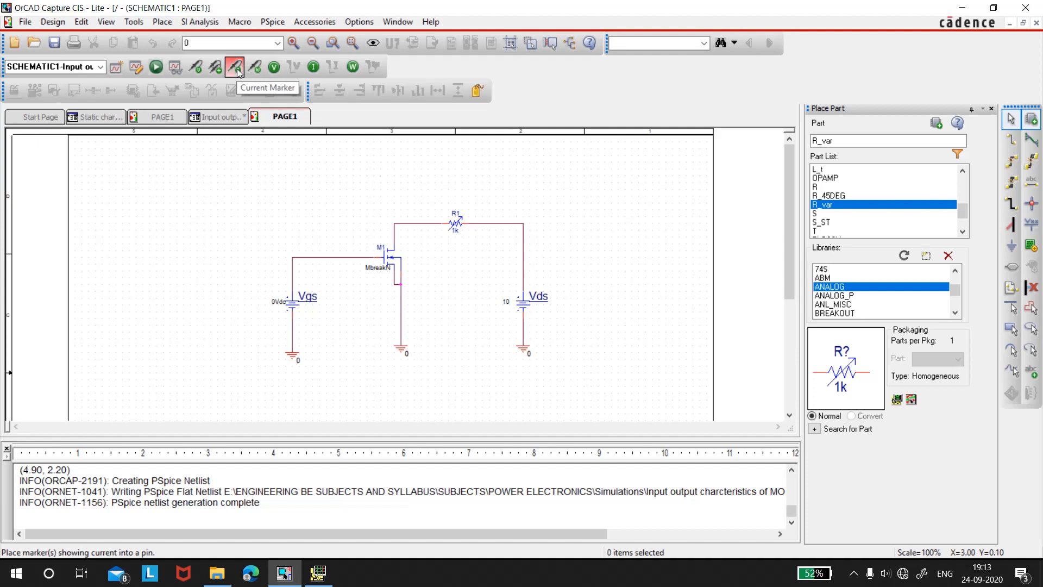
{"action": "left_click", "coordinate": [392, 239]}
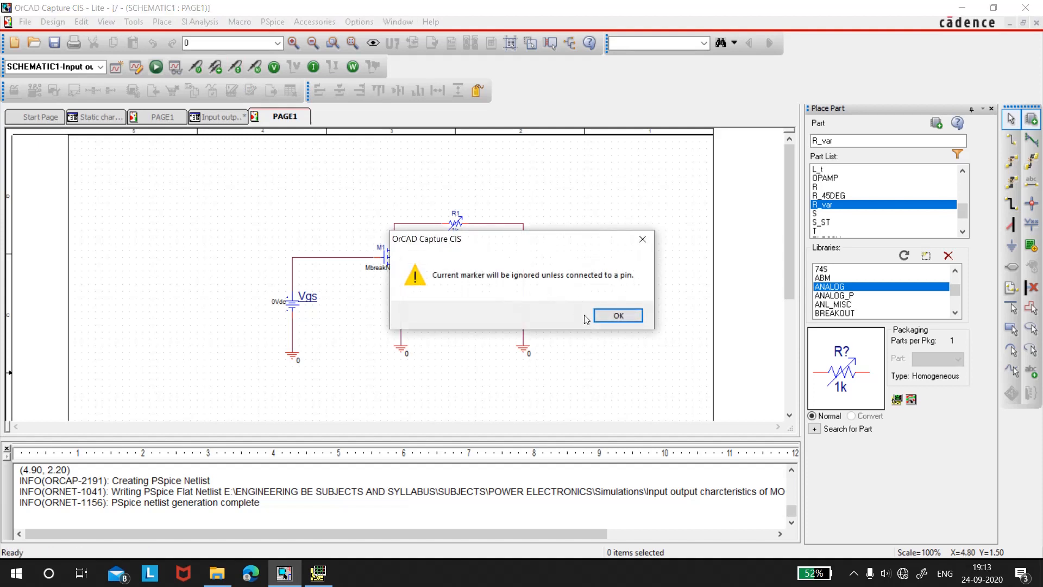
{"action": "left_click", "coordinate": [610, 319]}
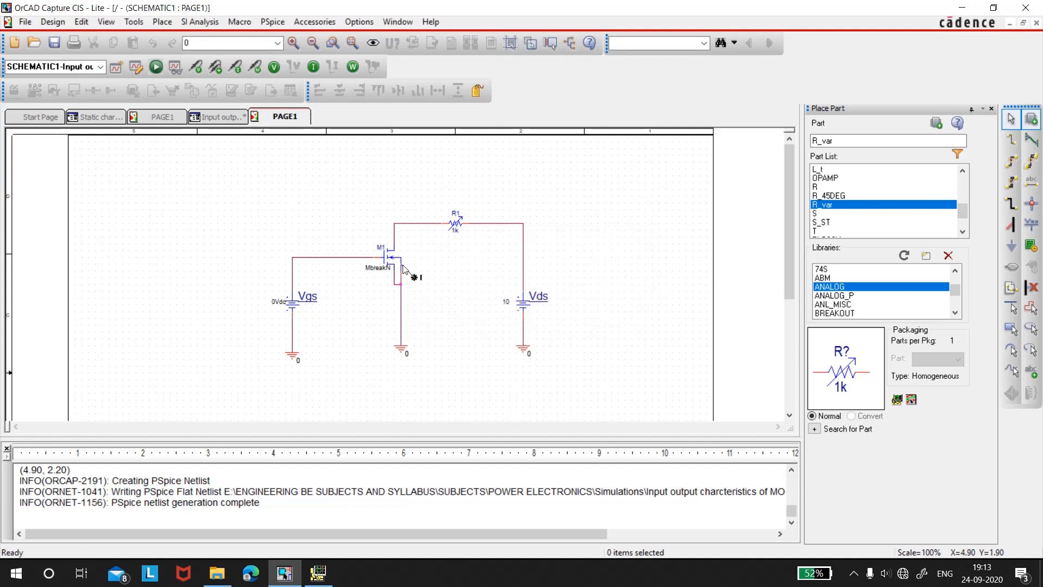
{"action": "left_click", "coordinate": [400, 247]}
{"action": "left_click", "coordinate": [156, 66]}
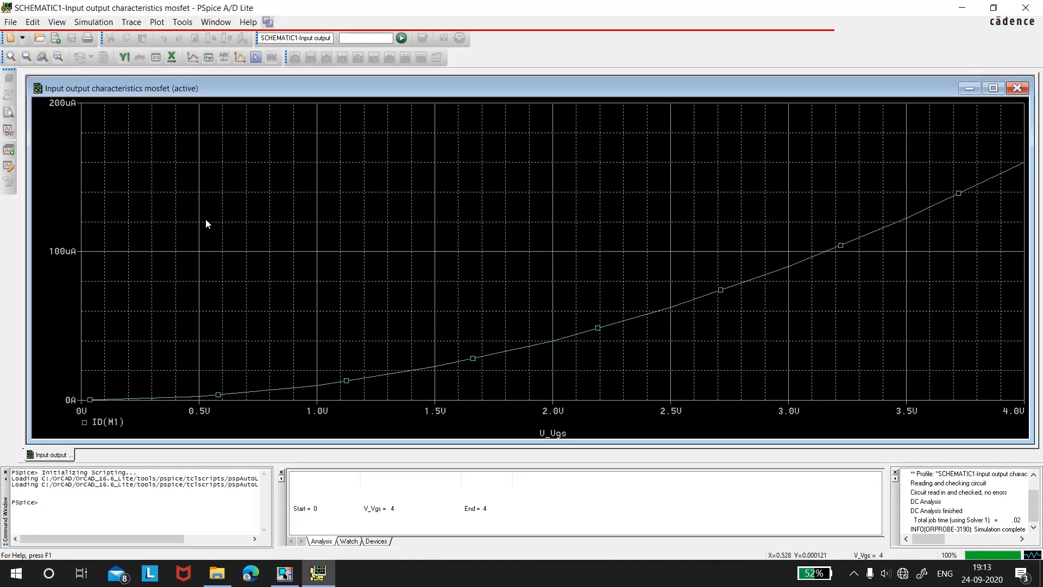
Define a custom X-axis data range from 0V to 15V for the drain current plot
{"action": "left_click", "coordinate": [165, 23]}
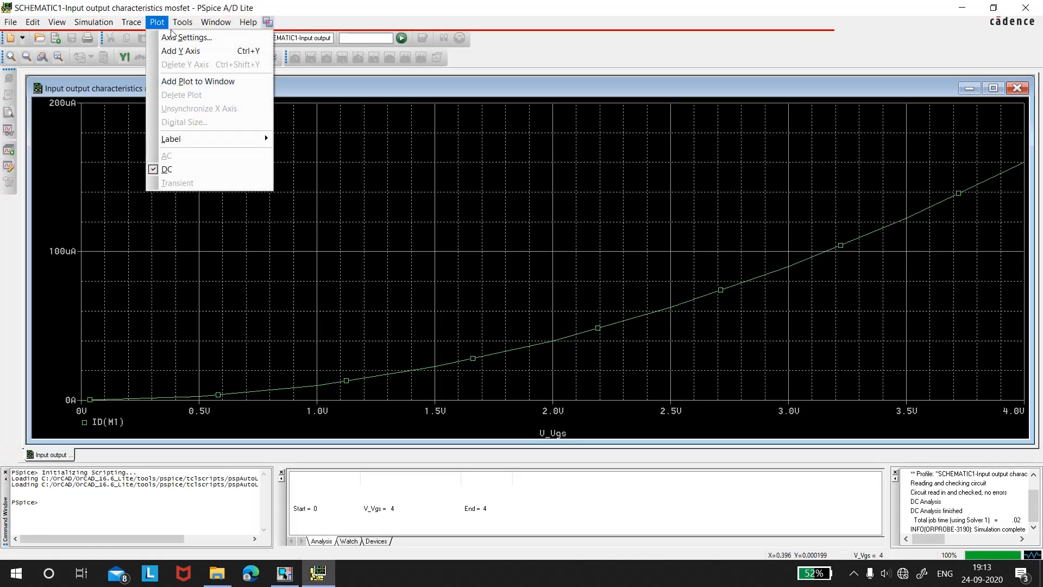
{"action": "left_click", "coordinate": [182, 35]}
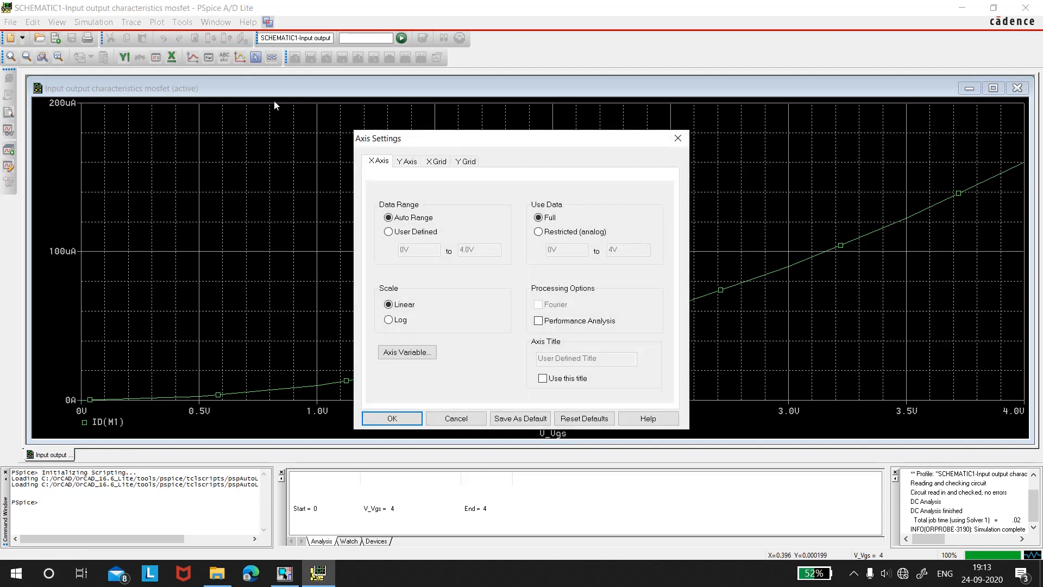
{"action": "left_click", "coordinate": [429, 232]}
{"action": "left_click", "coordinate": [469, 249]}
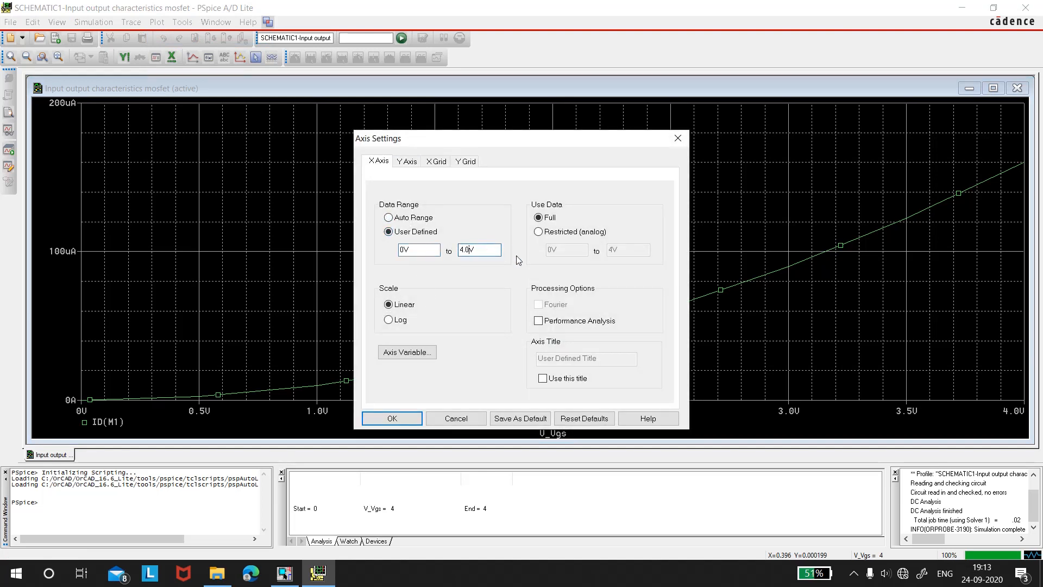
{"action": "key", "text": "BackSpace"}
{"action": "key", "text": "BackSpace"}
{"action": "key", "text": "BackSpace"}
{"action": "type", "text": "15"}
Restrict the analog data used on the X axis to 0V to 15V and apply the axis settings
{"action": "left_click", "coordinate": [585, 232]}
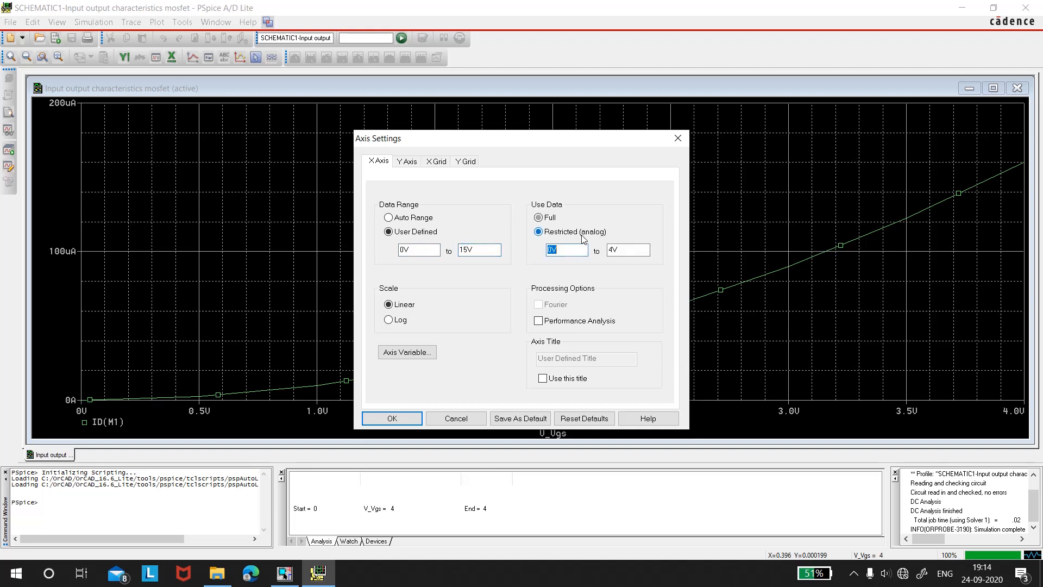
{"action": "left_click", "coordinate": [612, 249]}
{"action": "key", "text": "BackSpace"}
{"action": "type", "text": "15"}
{"action": "left_click", "coordinate": [380, 419]}
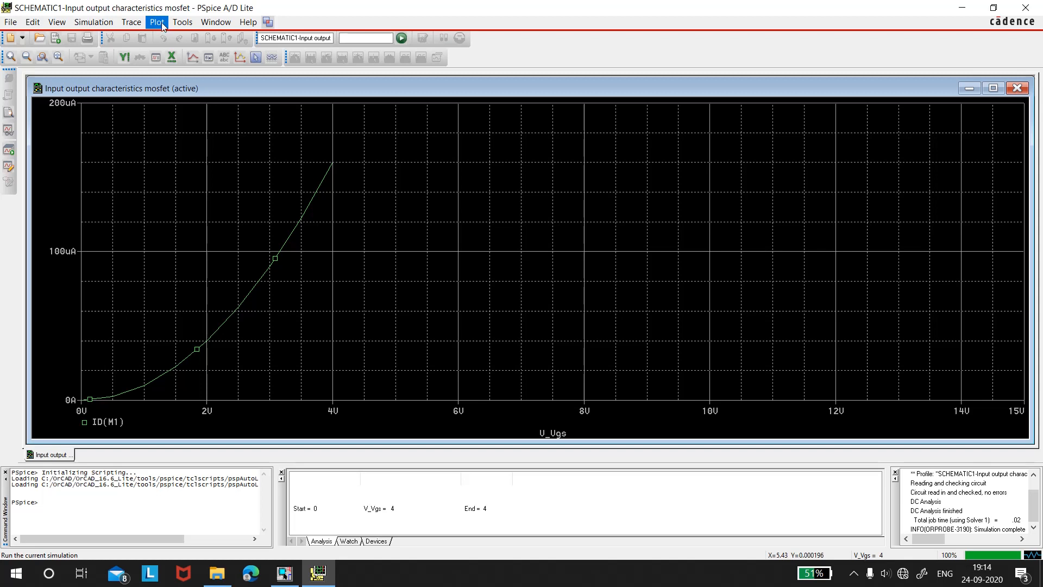
Return to the schematic in OrCAD Capture and change the simulation profile's primary DC sweep voltage source to Vds
{"action": "left_click", "coordinate": [284, 573]}
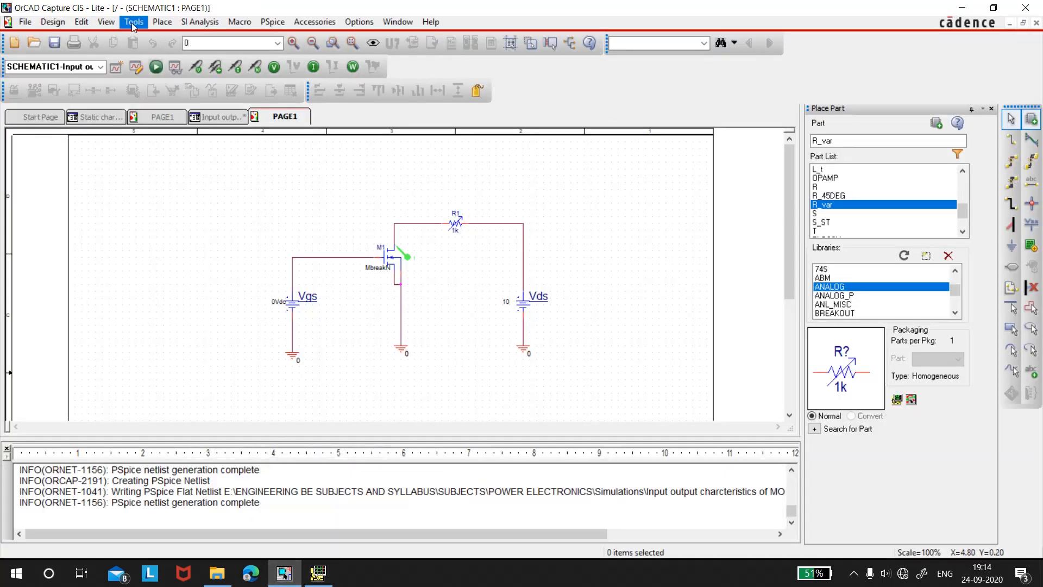
{"action": "left_click", "coordinate": [268, 25]}
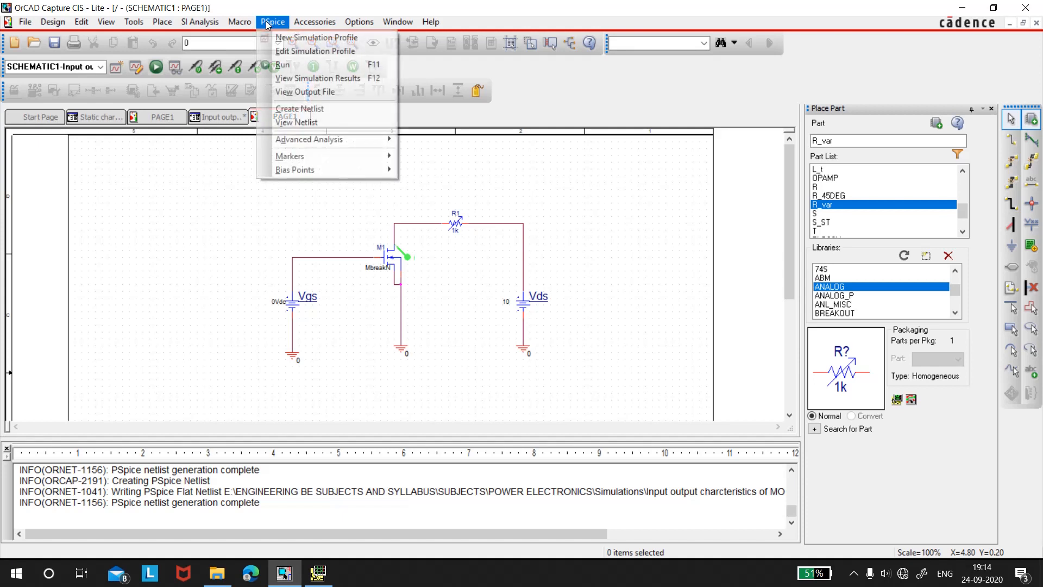
{"action": "left_click", "coordinate": [291, 51]}
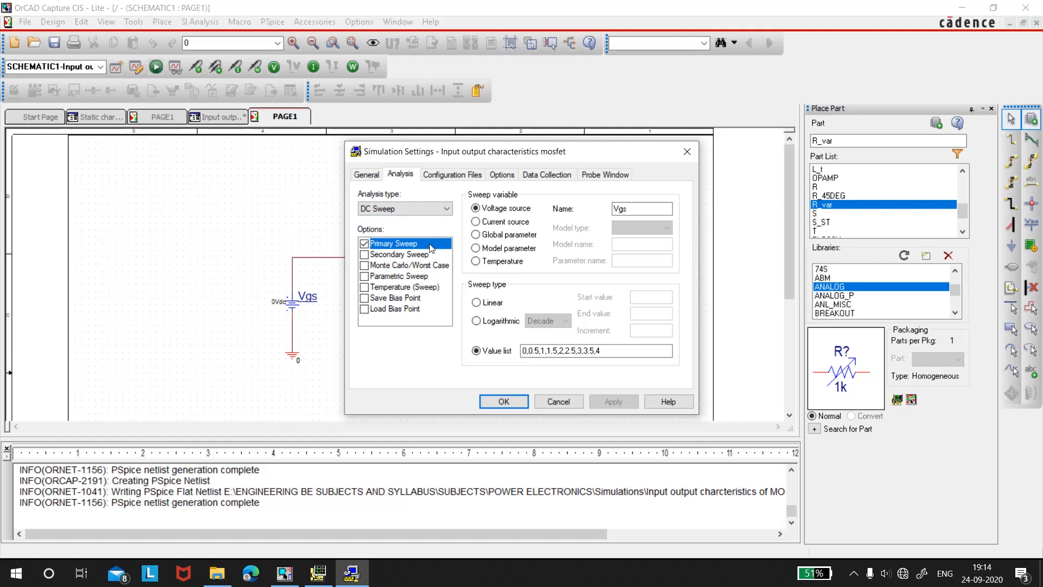
{"action": "left_click", "coordinate": [632, 208]}
{"action": "key", "text": "BackSpace"}
{"action": "type", "text": "ds"}
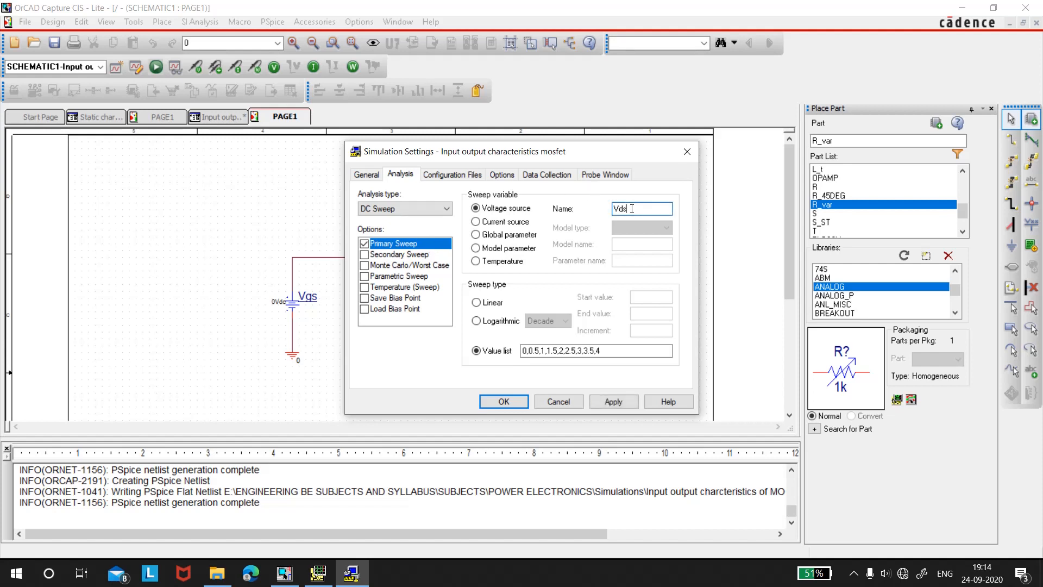
Replace the primary sweep's value list with 0,1,2,4,6,8,10,12,14,16,18,20,22
{"action": "left_click", "coordinate": [602, 352]}
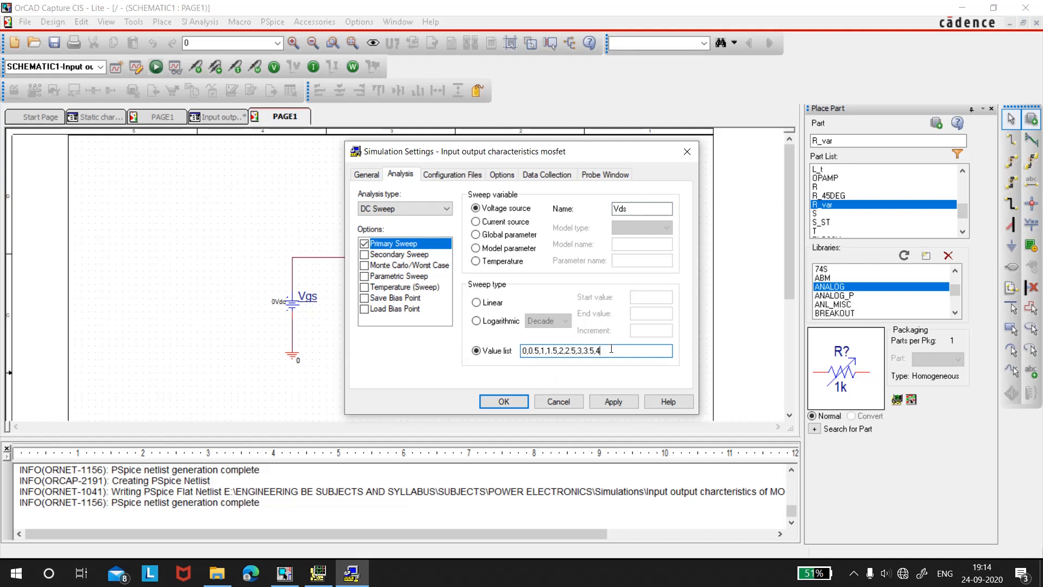
{"action": "key", "text": "BackSpace"}
{"action": "key", "text": "BackSpace"}
{"action": "key", "text": "BackSpace"}
{"action": "key", "text": "BackSpace"}
{"action": "key", "text": "BackSpace"}
{"action": "key", "text": "BackSpace"}
{"action": "key", "text": "BackSpace"}
{"action": "key", "text": "BackSpace"}
{"action": "key", "text": "BackSpace"}
{"action": "key", "text": "BackSpace"}
{"action": "key", "text": "BackSpace"}
{"action": "key", "text": "BackSpace"}
{"action": "key", "text": "BackSpace"}
{"action": "key", "text": "BackSpace"}
{"action": "key", "text": "BackSpace"}
{"action": "key", "text": "BackSpace"}
{"action": "key", "text": "BackSpace"}
{"action": "key", "text": "BackSpace"}
{"action": "key", "text": "BackSpace"}
{"action": "key", "text": "BackSpace"}
{"action": "type", "text": "1"}
{"action": "key", "text": "BackSpace"}
{"action": "type", "text": "0,1,2,4,6,8,10,12,14,16,18,20,22"}
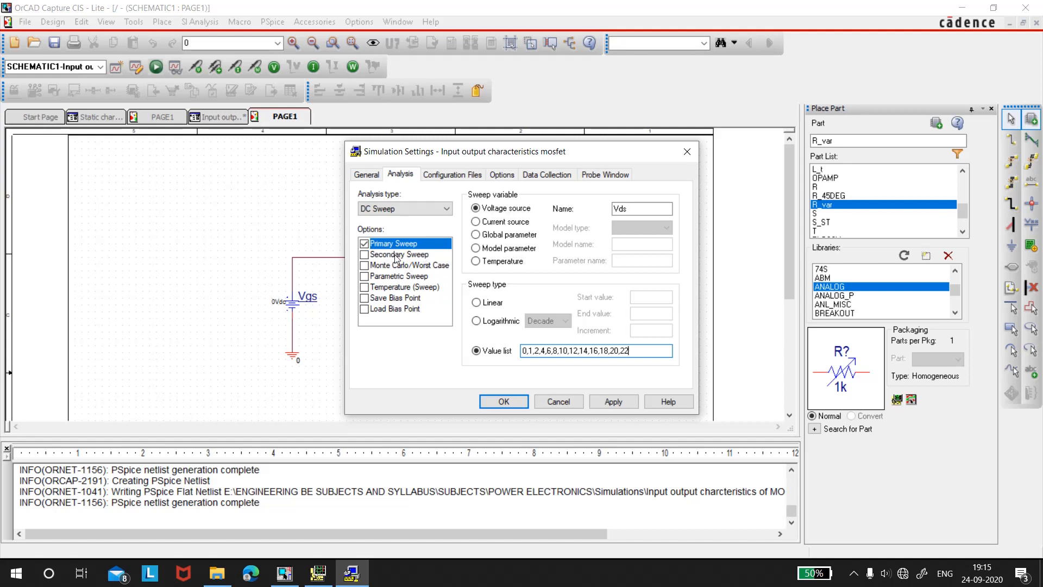
Enable a secondary sweep in the DC analysis with Vgs as its voltage source
{"action": "left_click", "coordinate": [365, 256]}
{"action": "left_click", "coordinate": [628, 208]}
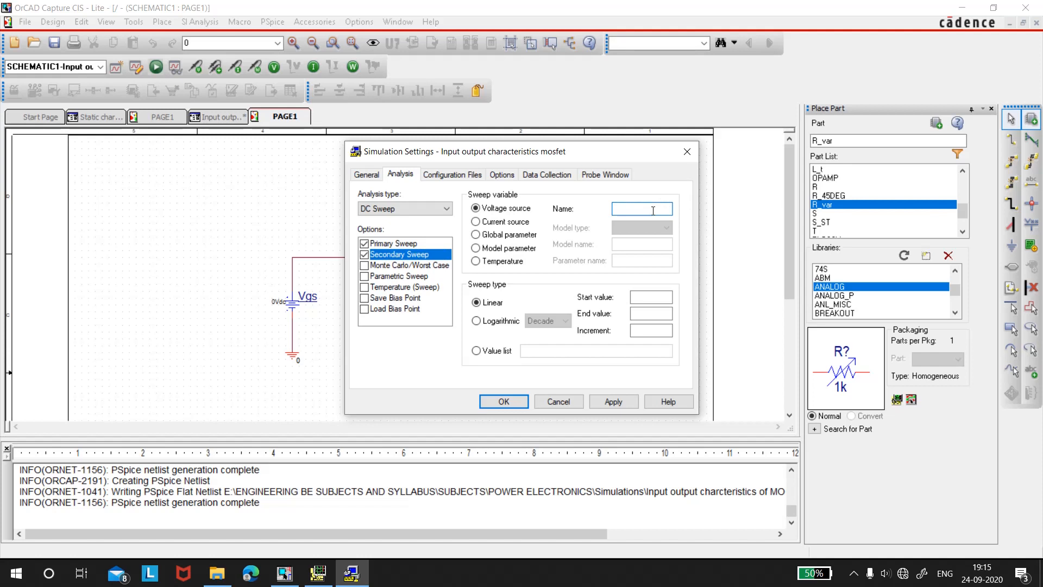
{"action": "type", "text": "Vgs"}
Give the secondary sweep the value list 3.5,4,4.5,5,5.5 and apply the simulation settings
{"action": "left_click", "coordinate": [476, 350]}
{"action": "left_click", "coordinate": [531, 350]}
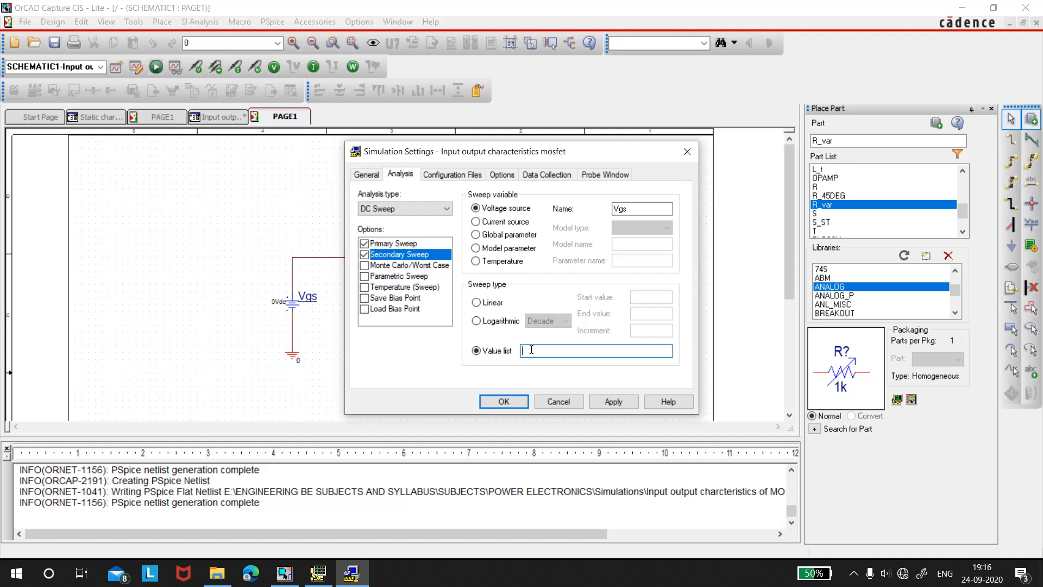
{"action": "type", "text": "3.5,4,4.5,5,5.5"}
{"action": "left_click", "coordinate": [613, 401]}
{"action": "left_click", "coordinate": [504, 401]}
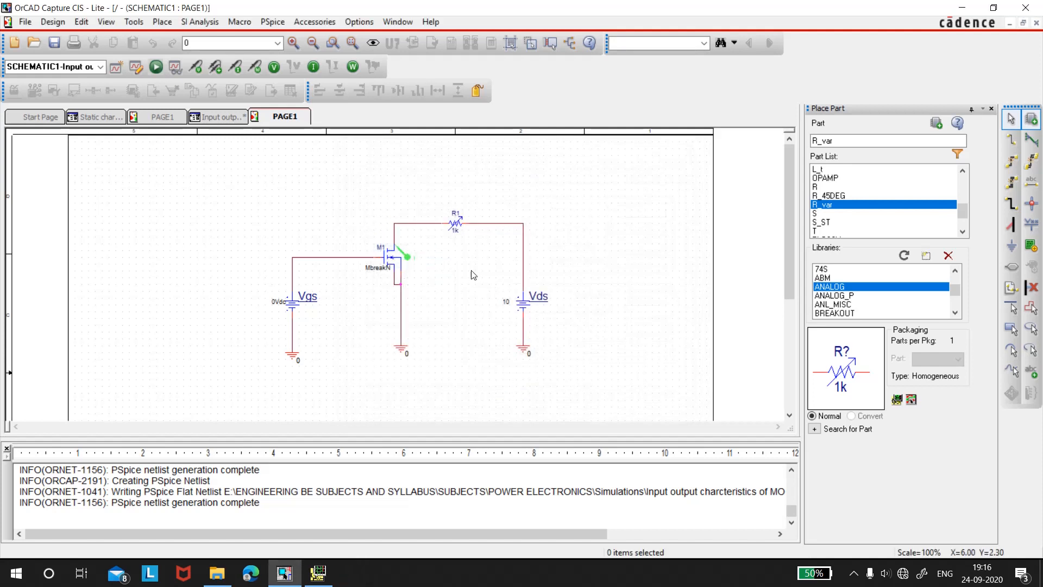
Run the simulation with the nested sweeps and view the drain current curves against Vds in PSpice A/D
{"action": "left_click", "coordinate": [158, 66]}
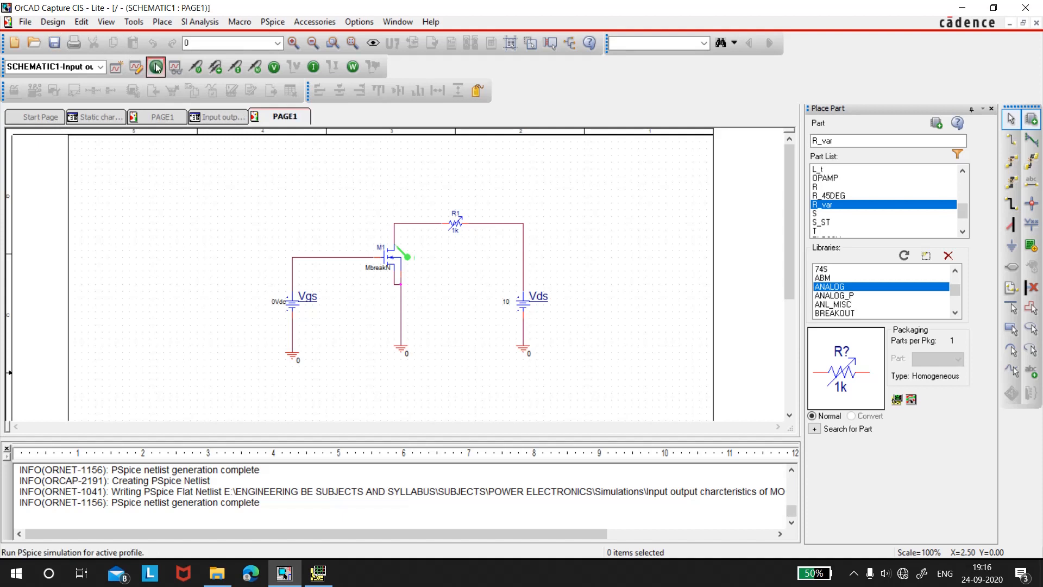
{"action": "left_click", "coordinate": [157, 67]}
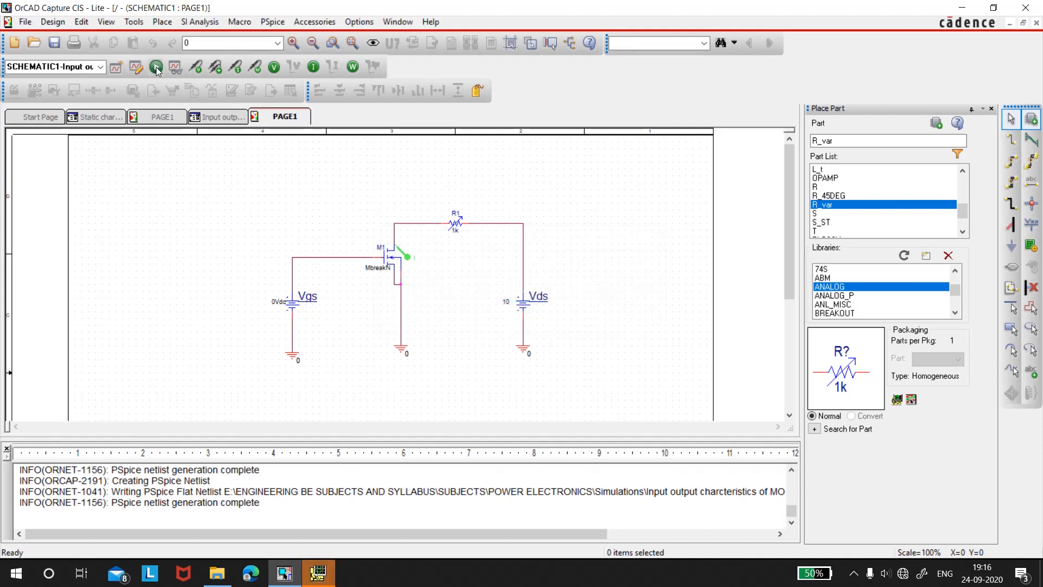
{"action": "left_click", "coordinate": [327, 579]}
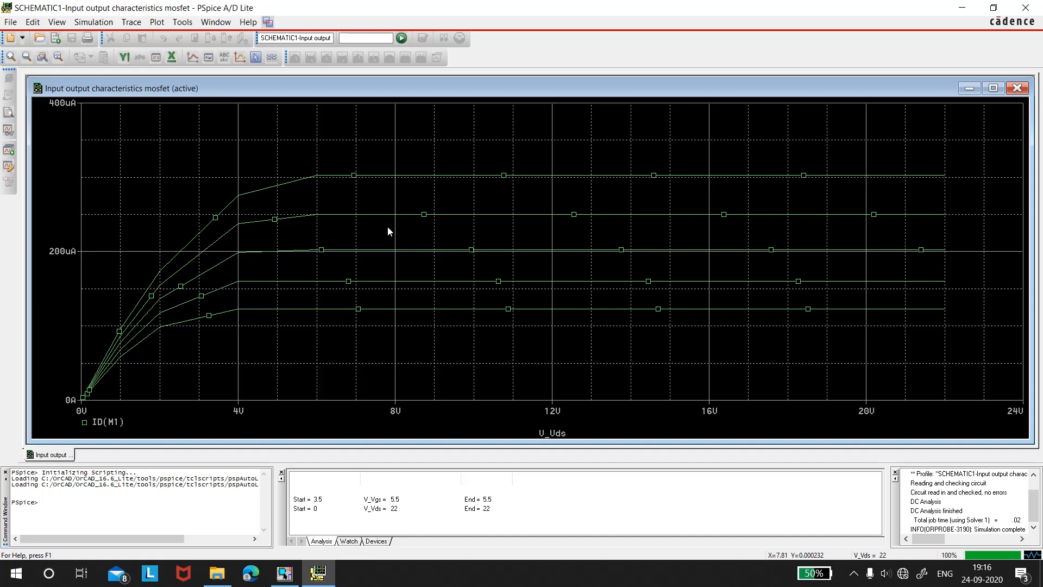
{"action": "left_click", "coordinate": [854, 579]}
{"action": "left_click", "coordinate": [899, 492]}
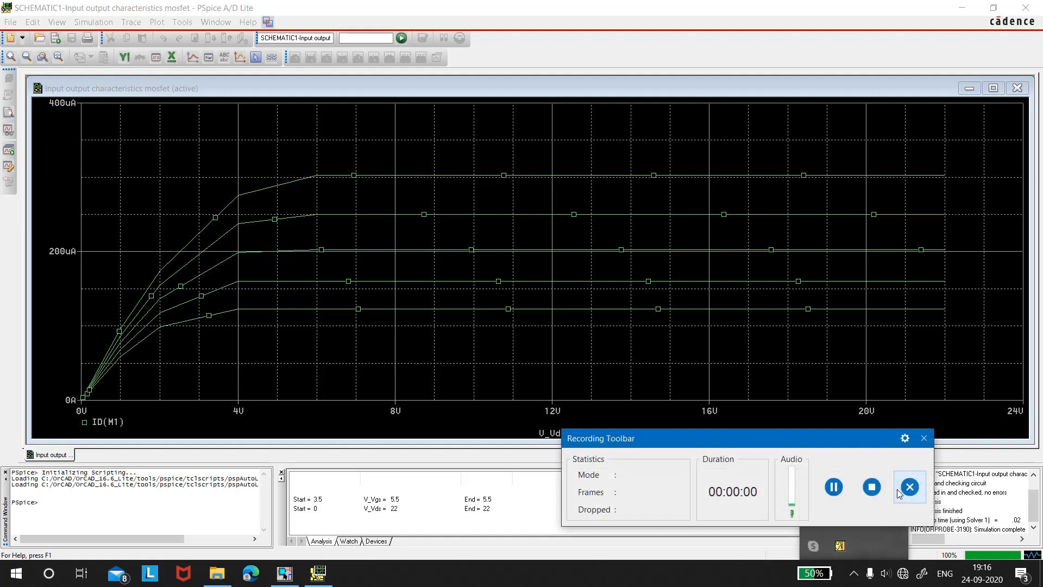